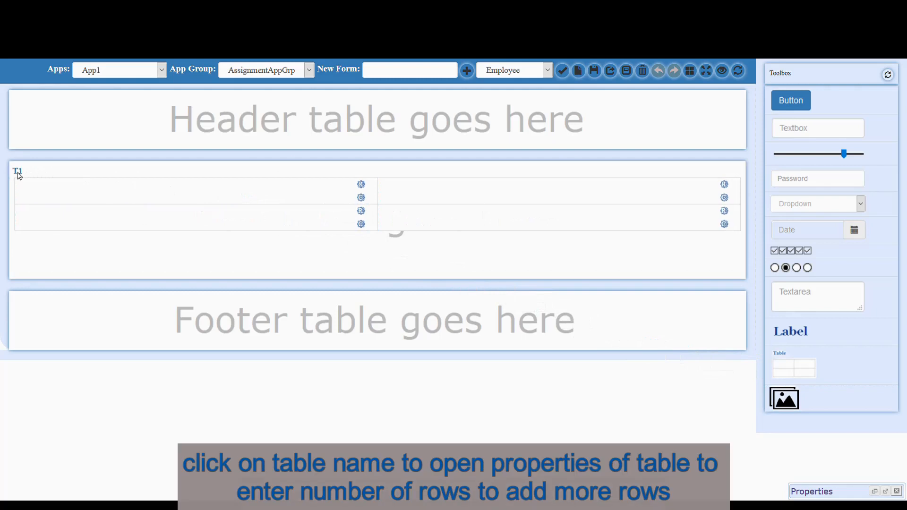
- Set table T1's number of rows to 5
left_click_drag(739, 236, 709, 239)
type("5")
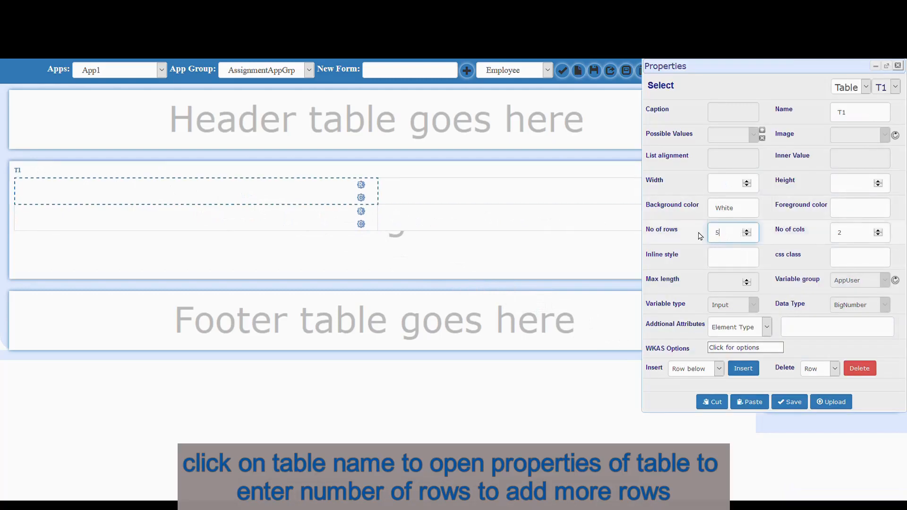
left_click(900, 68)
- Add an ID label in T1's first row with a text box beside it in the EmpInfo group
left_click_drag(809, 341, 278, 194)
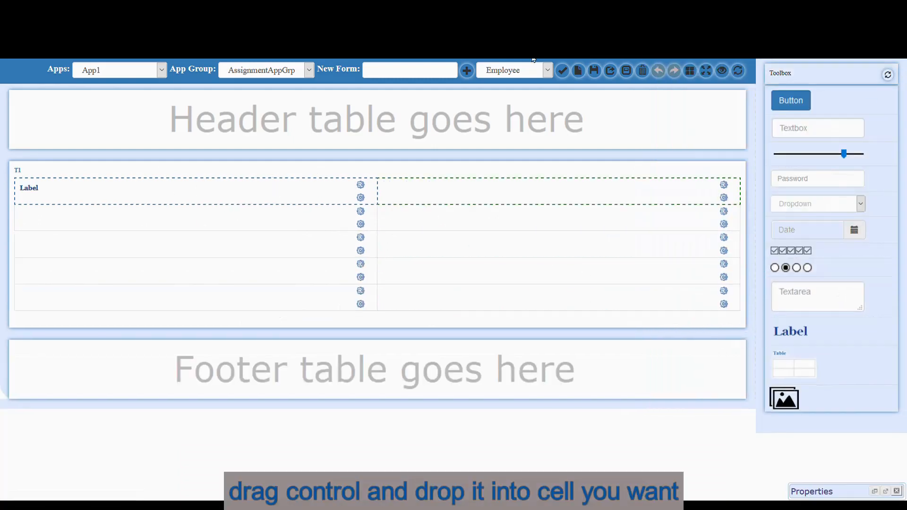
double_click(209, 192)
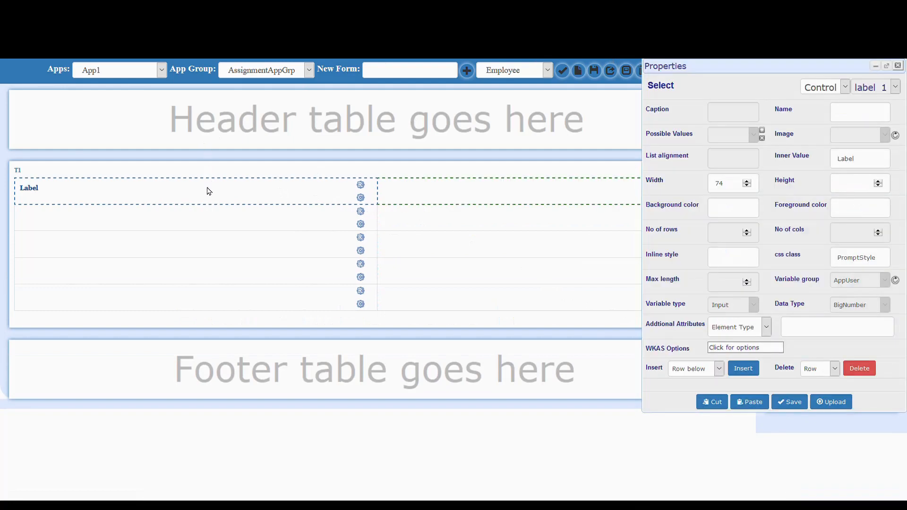
left_click(874, 167)
left_click_drag(875, 167, 823, 166)
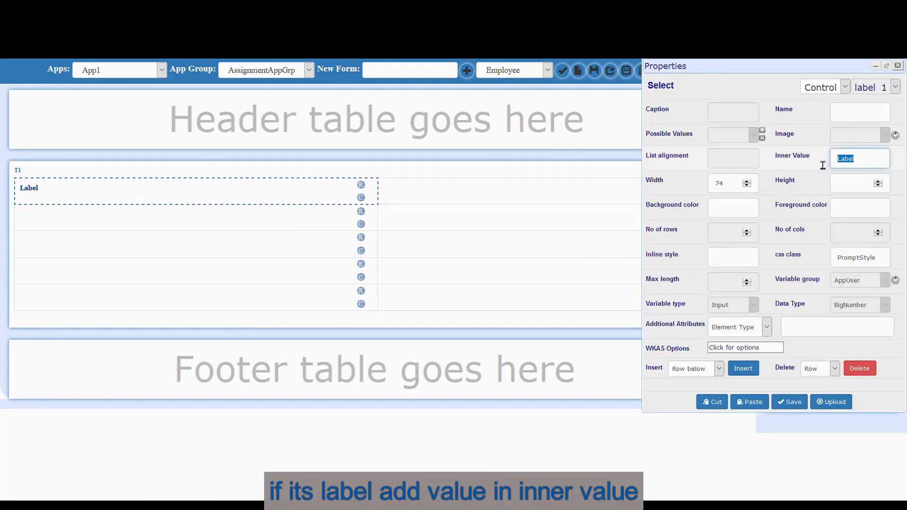
type("ID")
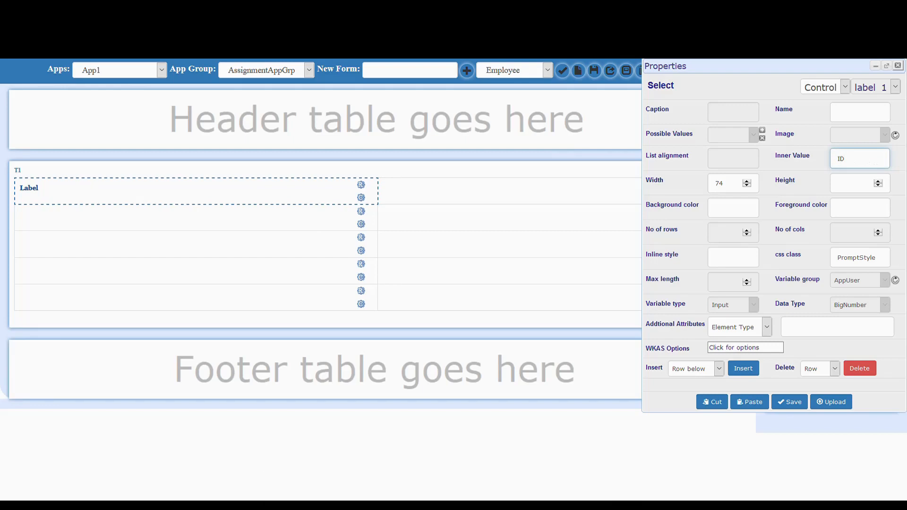
left_click(897, 65)
left_click_drag(838, 135, 580, 198)
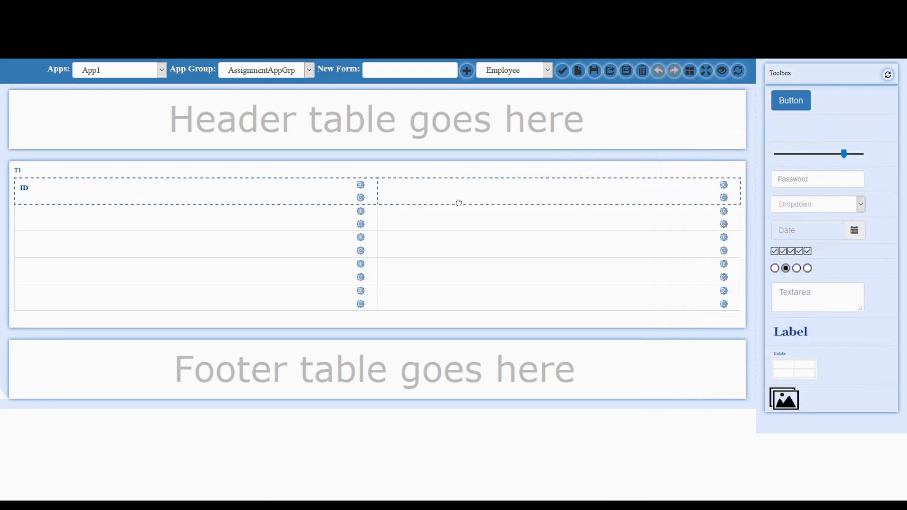
left_click_drag(459, 203, 443, 202)
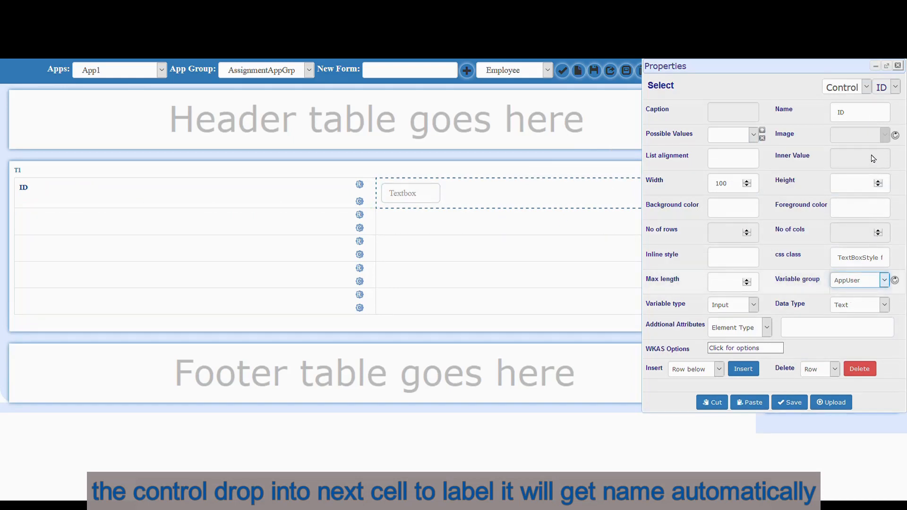
left_click(873, 131)
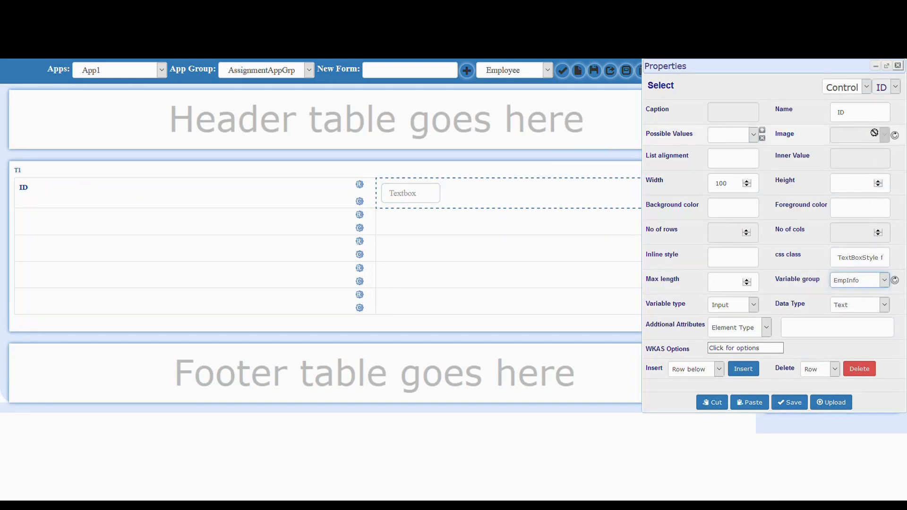
left_click(898, 67)
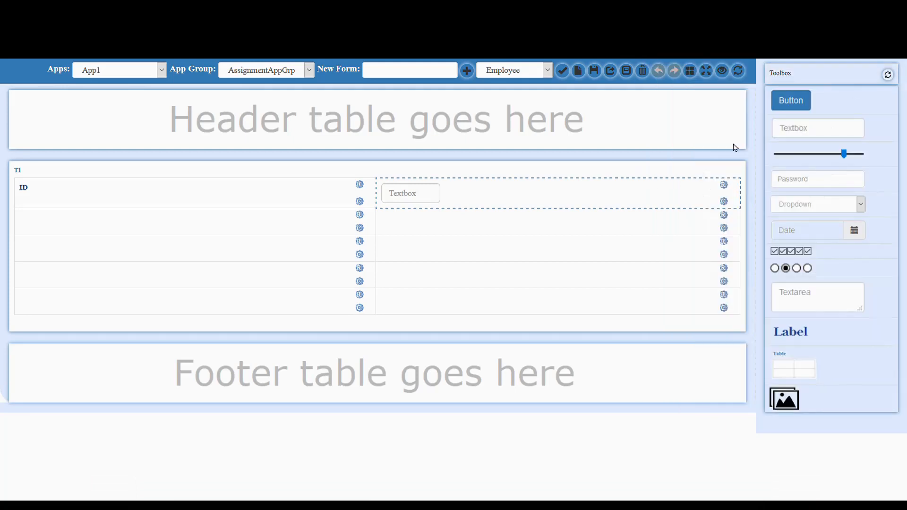
- Add a Name label with a text box beside it in the second row
left_click_drag(800, 336, 285, 230)
left_click(285, 230)
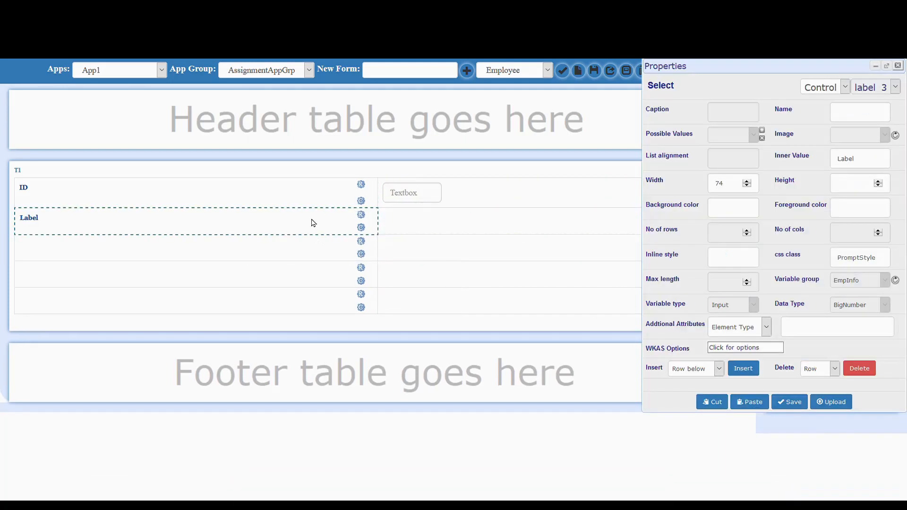
left_click_drag(875, 167, 826, 159)
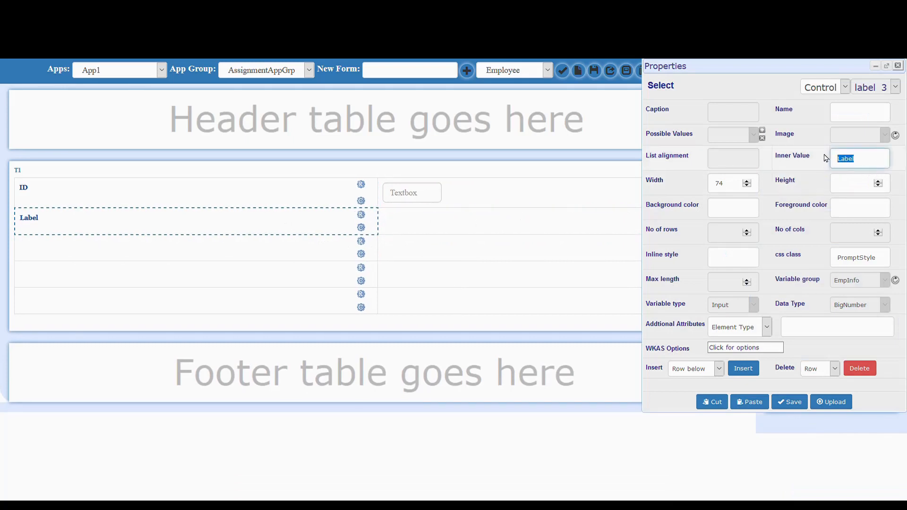
type("Name")
left_click(897, 66)
left_click_drag(837, 130, 515, 228)
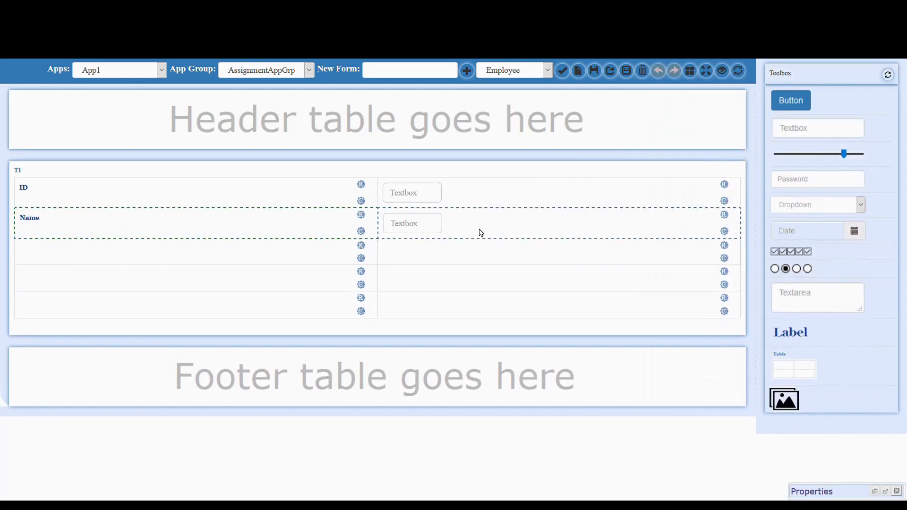
left_click(423, 223)
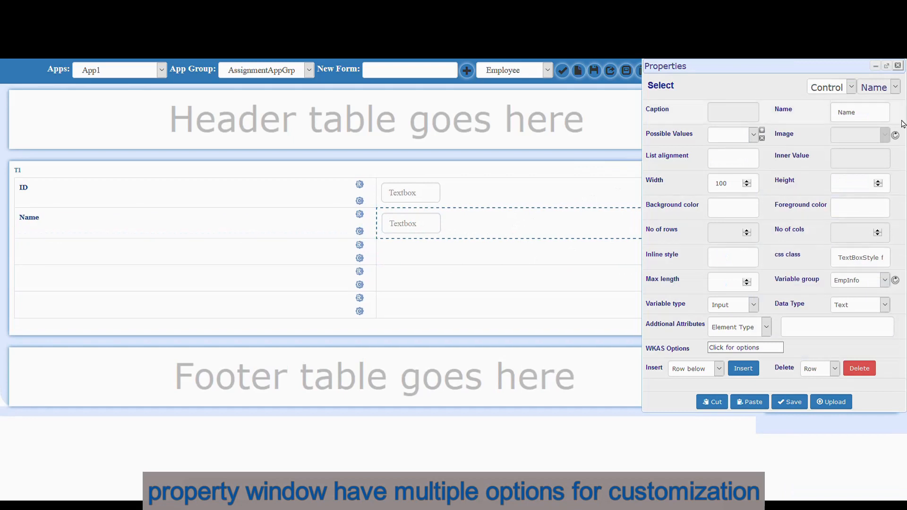
left_click(898, 65)
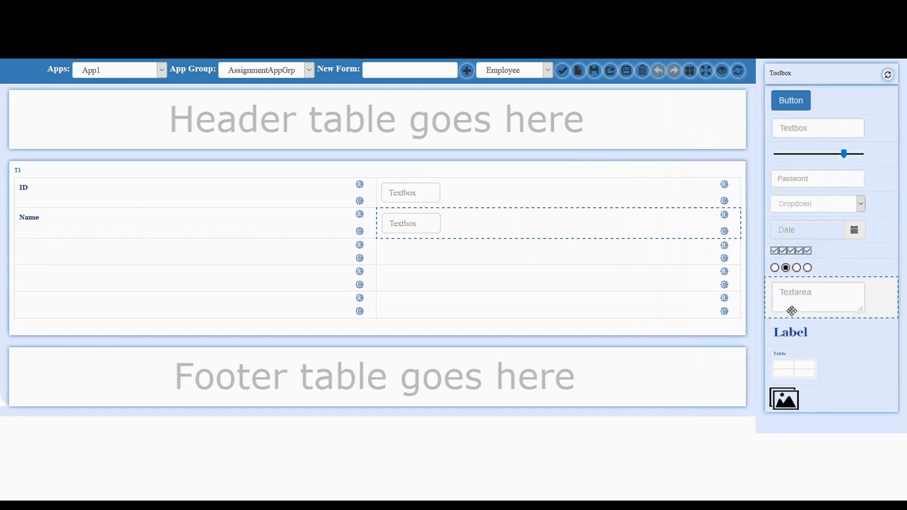
- Add a Date of Birth label with a date picker in row three, and a placeholder label in row four
left_click_drag(800, 344, 251, 255)
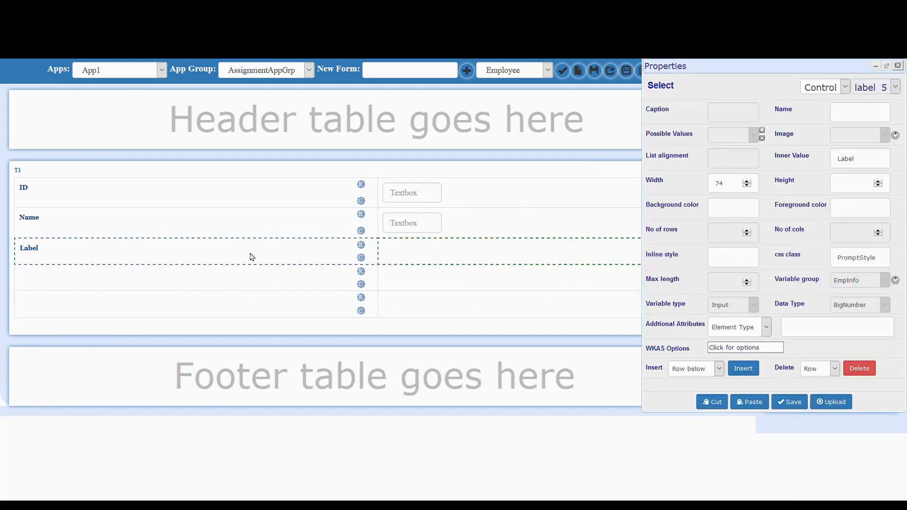
left_click_drag(873, 165, 824, 161)
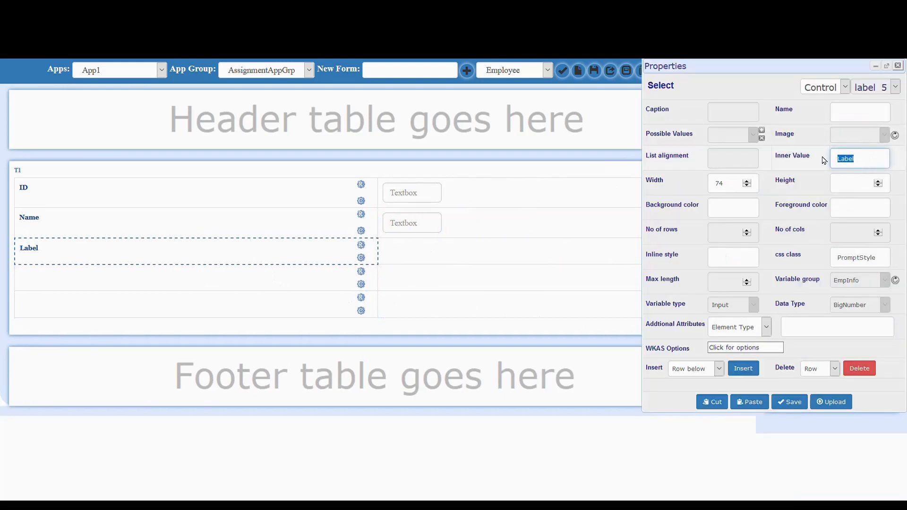
type("Date of Birth")
left_click(899, 66)
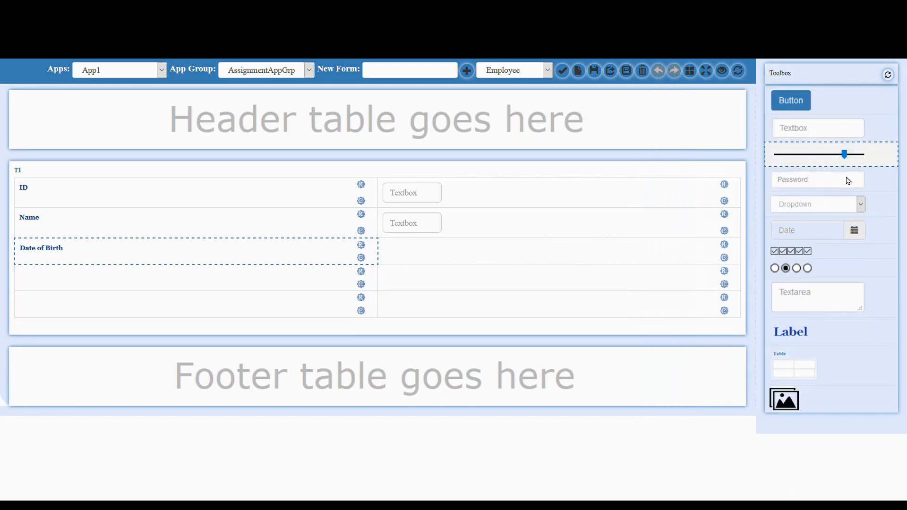
left_click_drag(822, 232, 538, 257)
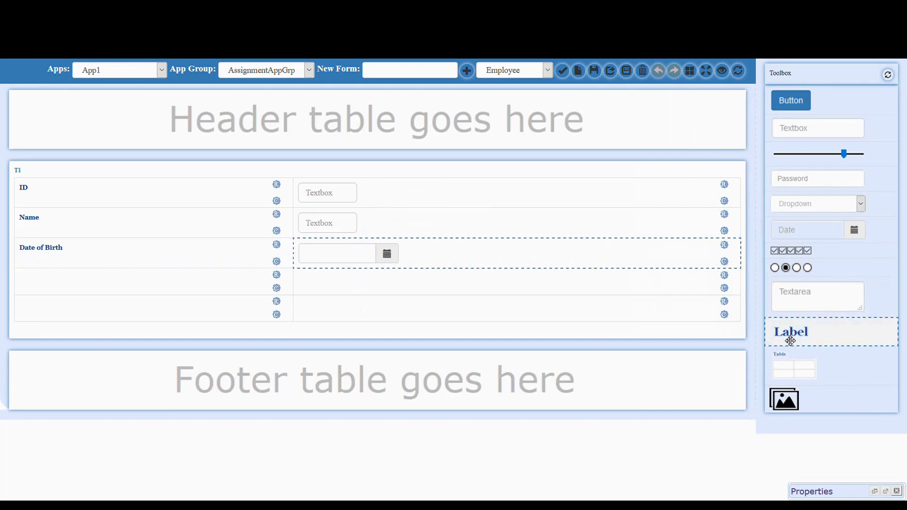
left_click_drag(801, 340, 194, 288)
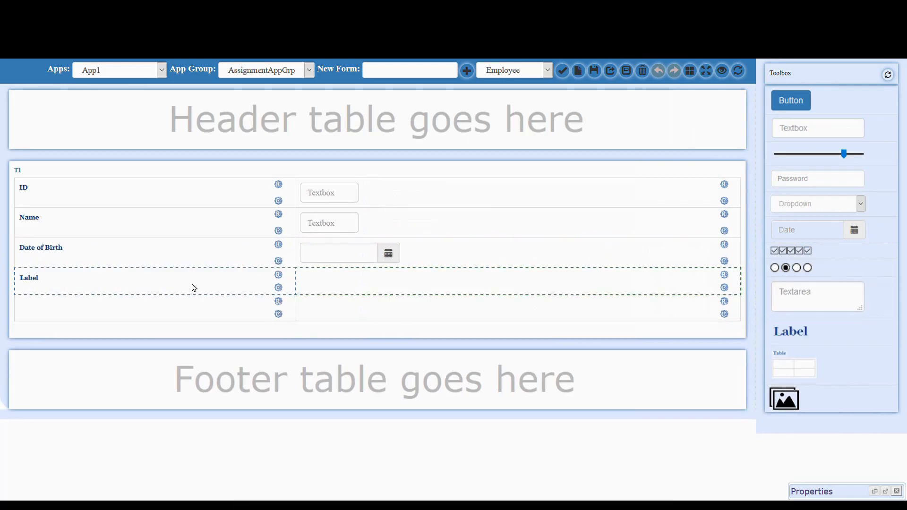
- Rename the fourth row's label to Gender
left_click(194, 288)
left_click(861, 165)
left_click_drag(860, 166, 836, 164)
type("Gender")
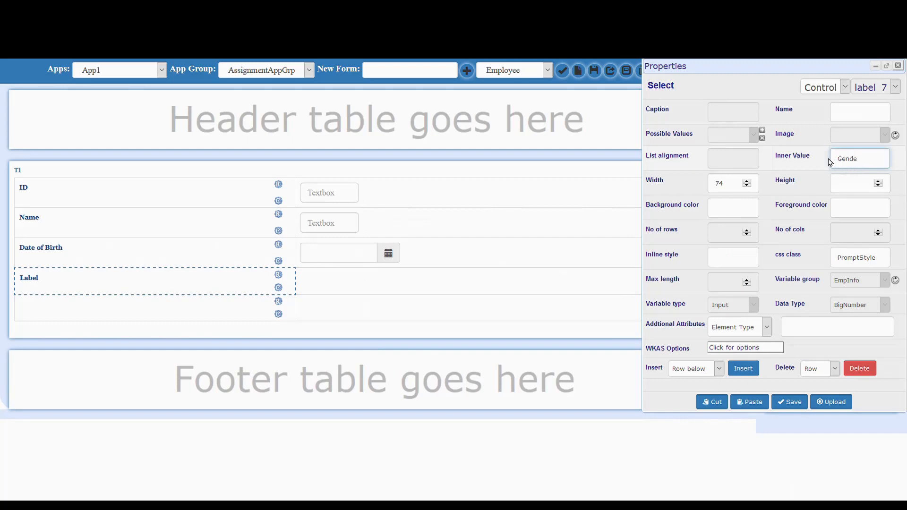
left_click(898, 67)
- Place a radio field beside Gender with Male and Female options
left_click_drag(801, 277, 650, 283)
left_click_drag(493, 288, 510, 283)
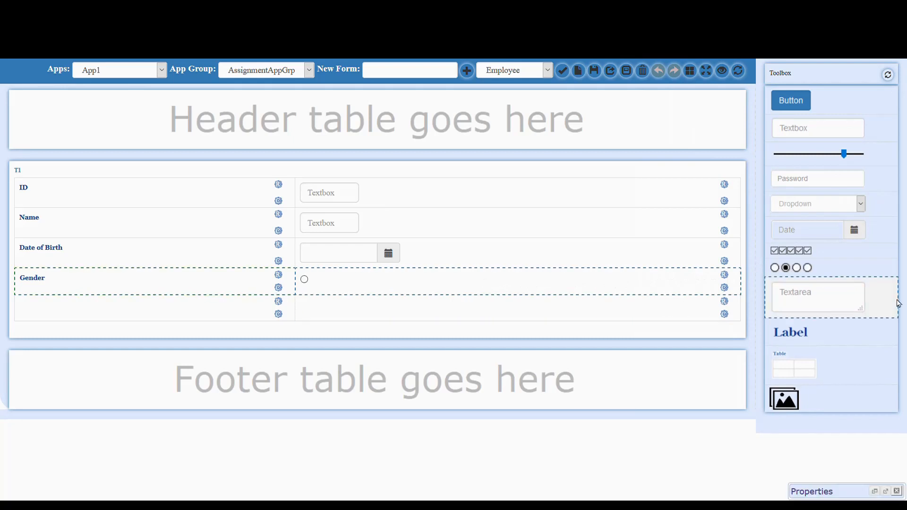
left_click(302, 281)
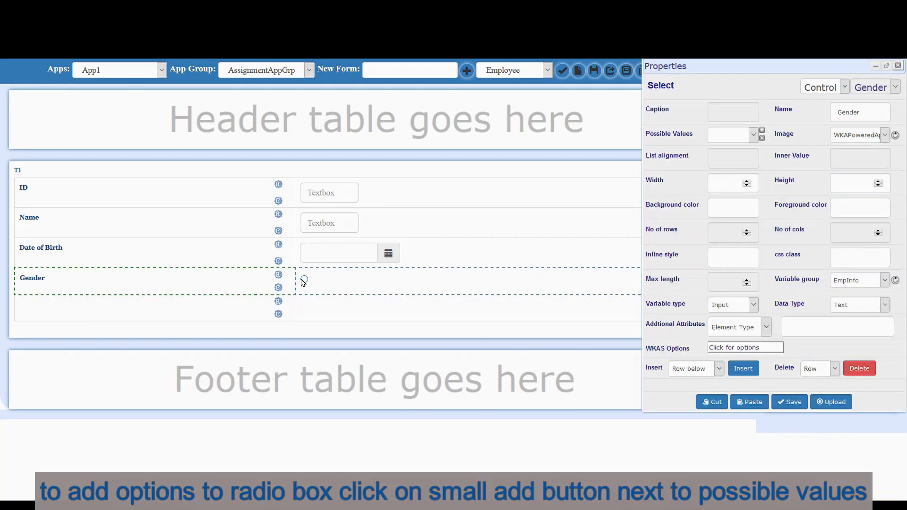
left_click(763, 131)
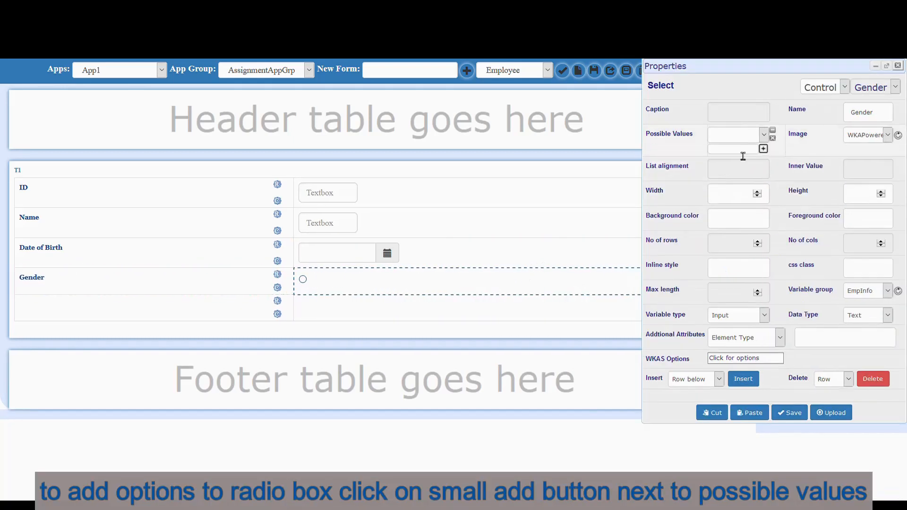
type("Male")
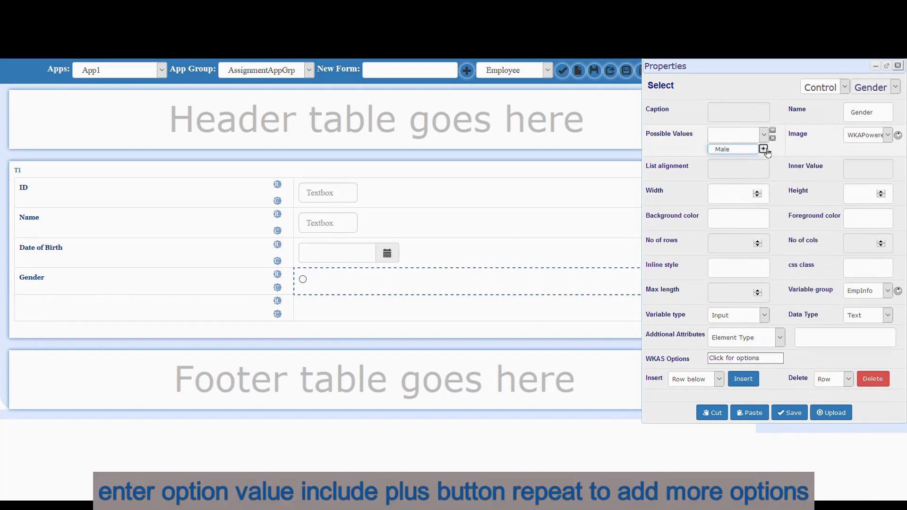
left_click(764, 150)
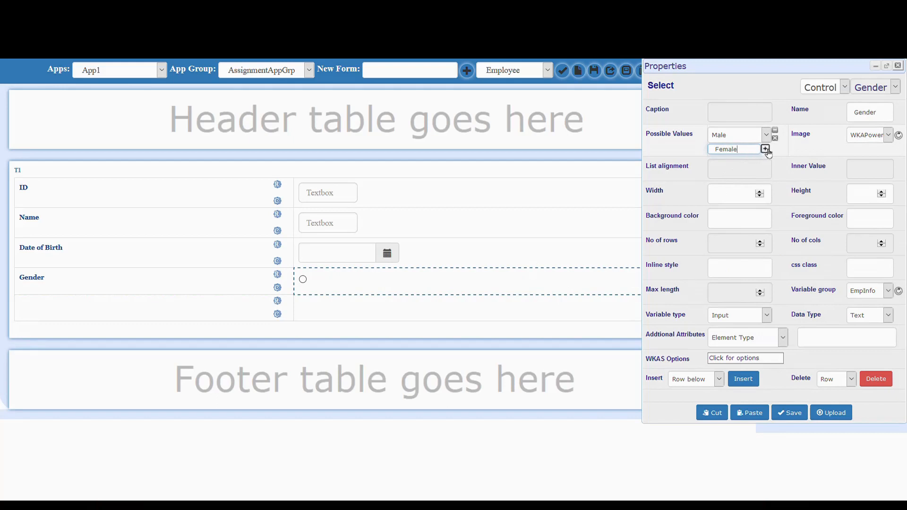
left_click(765, 149)
- Make Male the radio field's default value and place a label in row five
left_click(762, 339)
left_click(759, 412)
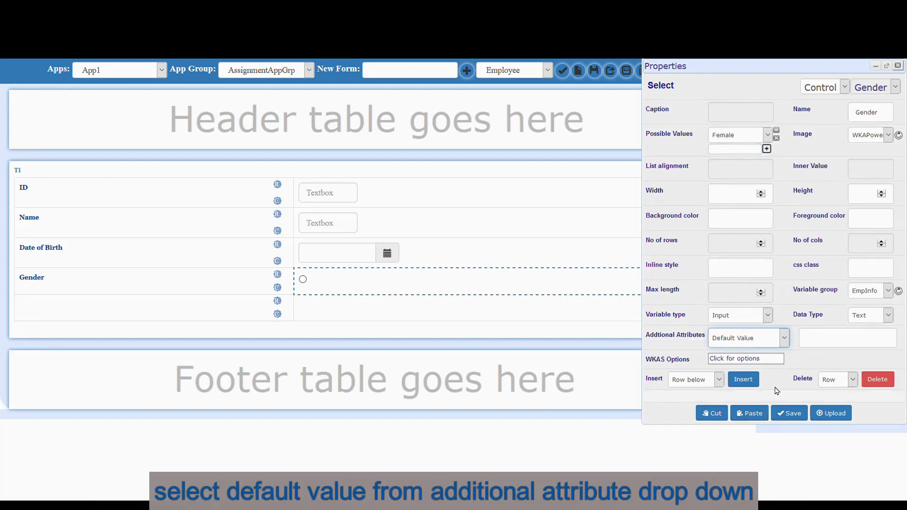
left_click(832, 343)
type("Male")
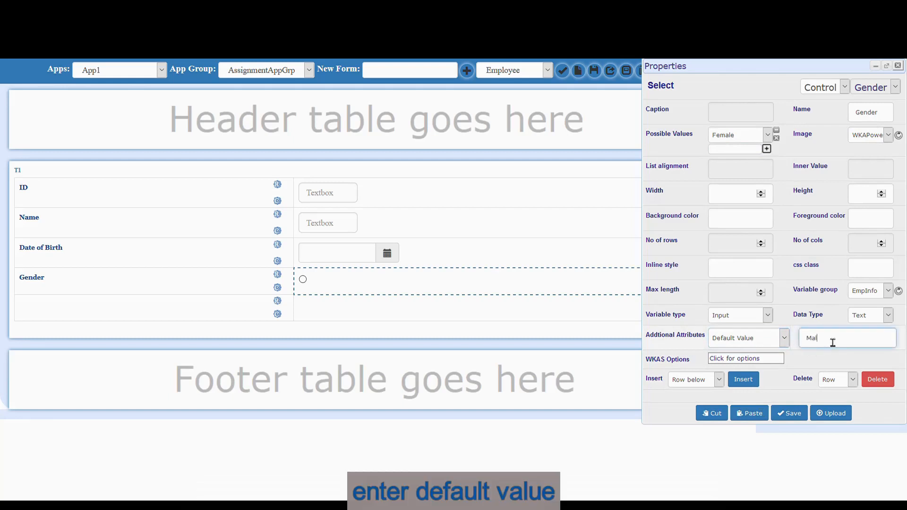
left_click(899, 67)
left_click_drag(804, 340, 174, 315)
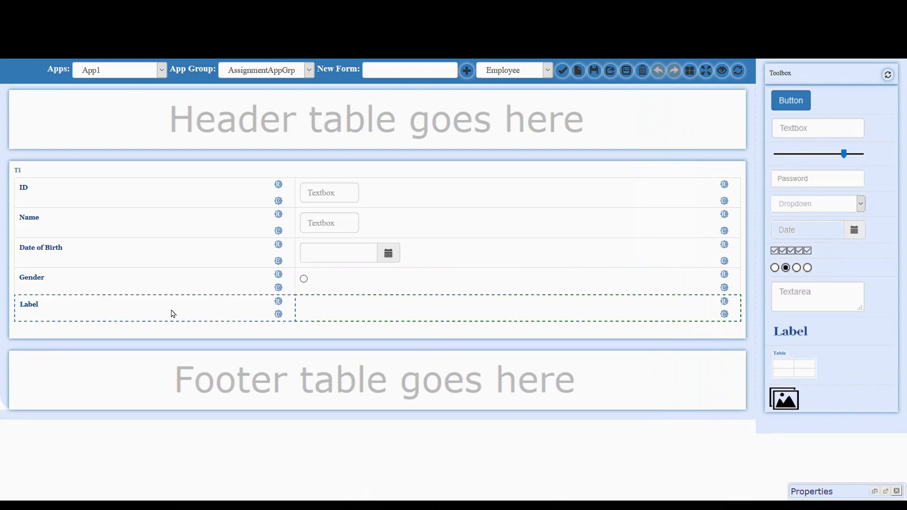
- Label row five Address and put a multi-line text area beside it
left_click(169, 313)
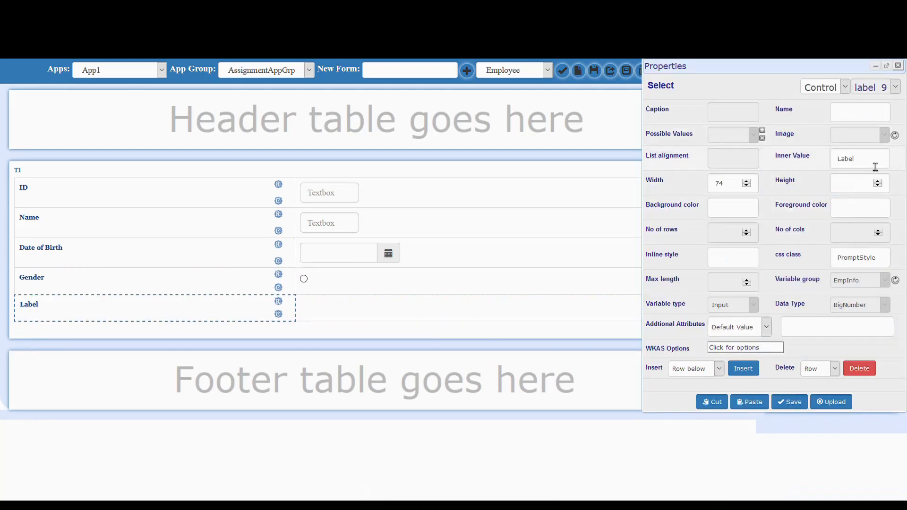
left_click_drag(875, 166, 816, 164)
type("Address")
left_click(898, 66)
left_click_drag(822, 298, 571, 315)
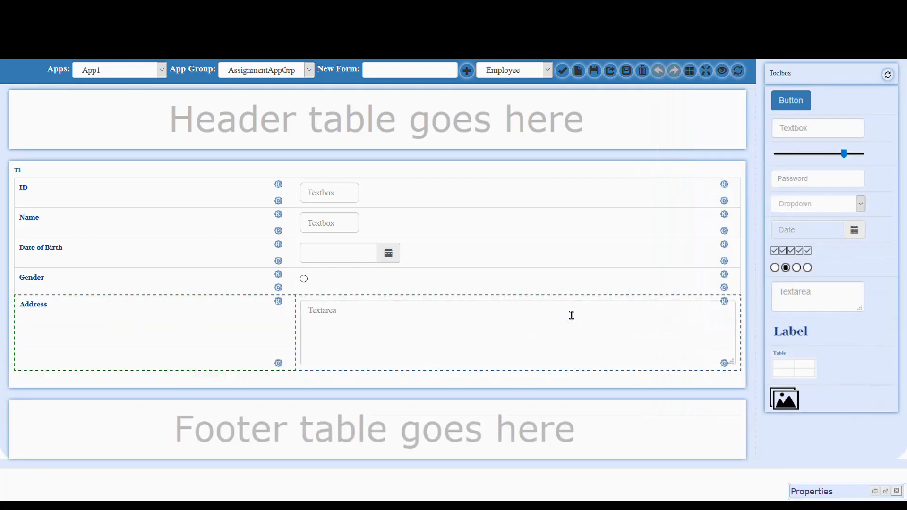
- Insert a row below Address and give it a label reading Salary
left_click(547, 318)
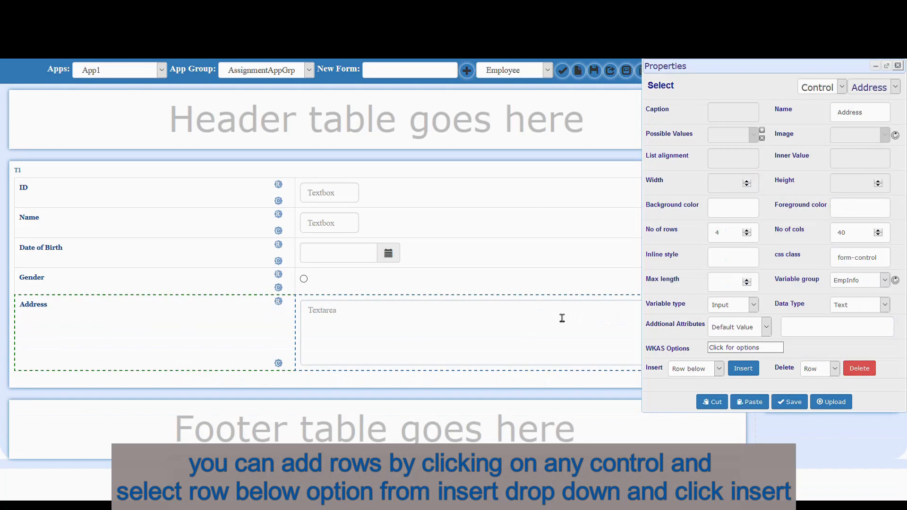
left_click(743, 370)
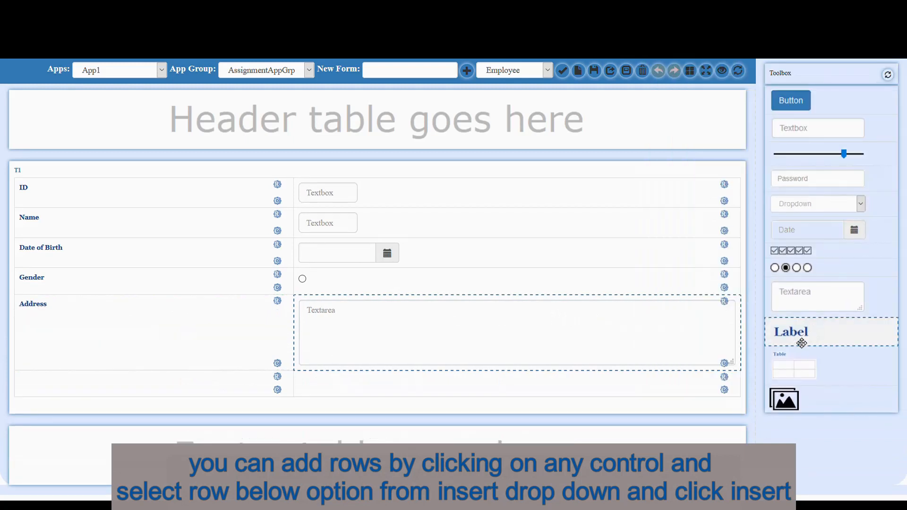
left_click_drag(802, 341, 222, 390)
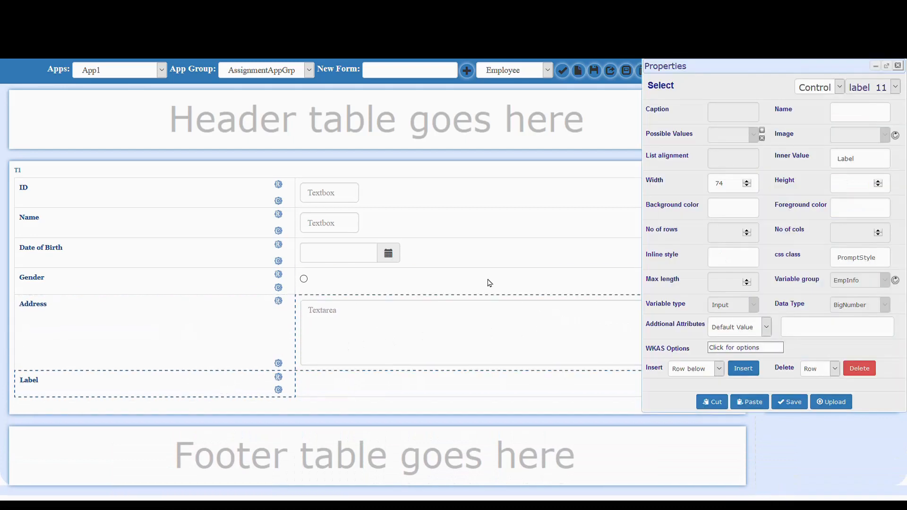
left_click_drag(867, 162, 837, 163)
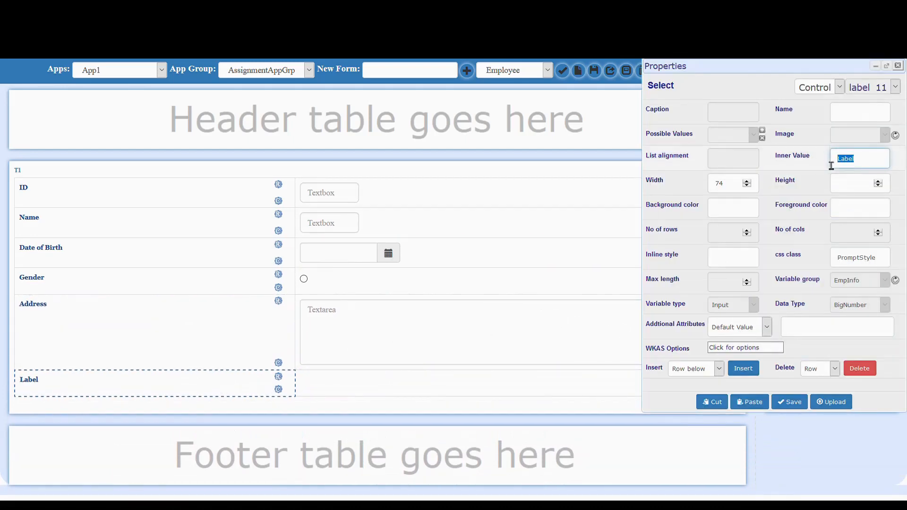
type("Salary")
left_click(899, 66)
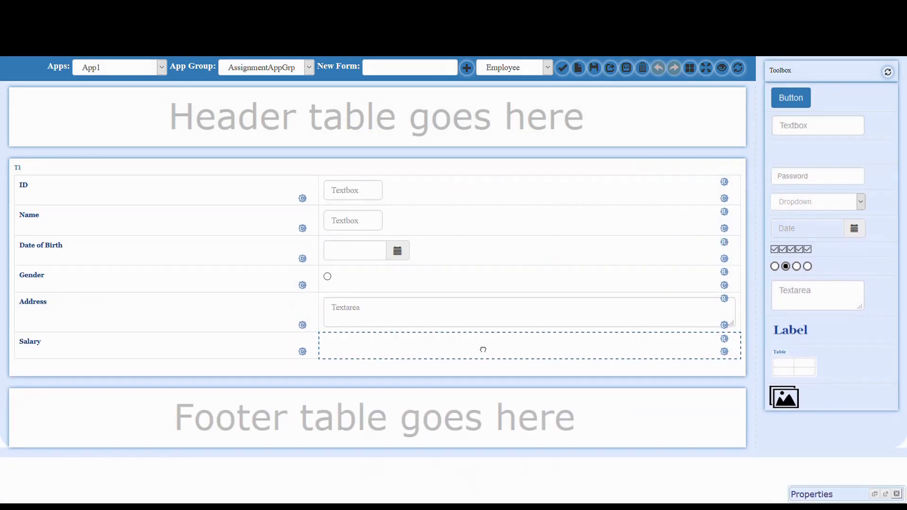
- Place a slider beside Salary with minimum 10000, maximum 30000 and increment 1000
left_click_drag(482, 349, 475, 345)
left_click(340, 340)
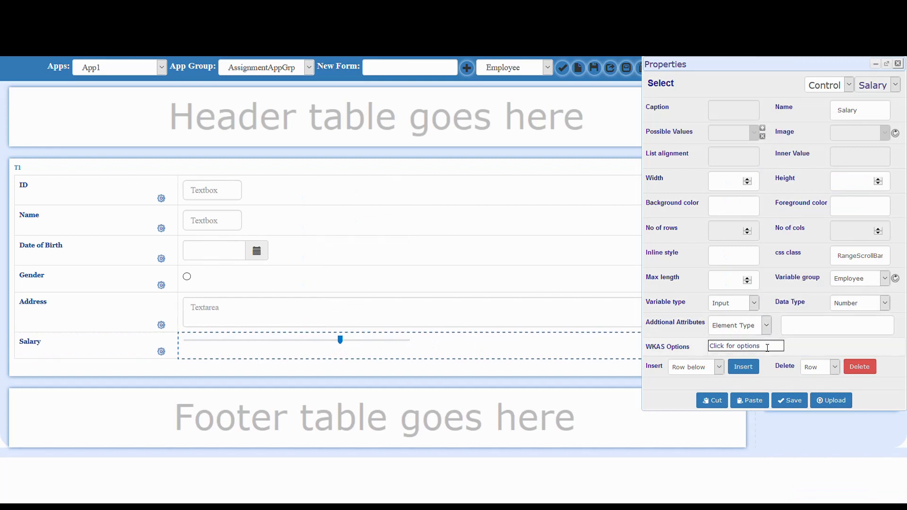
left_click(752, 329)
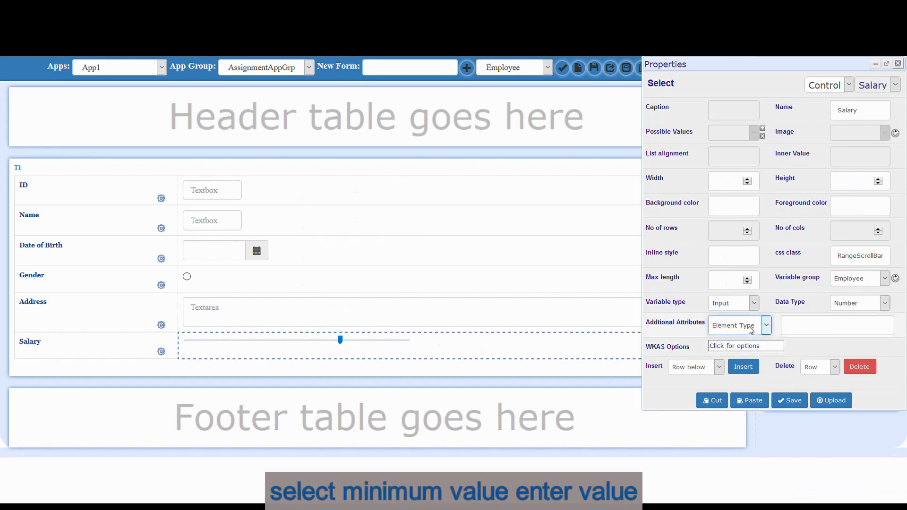
left_click(740, 379)
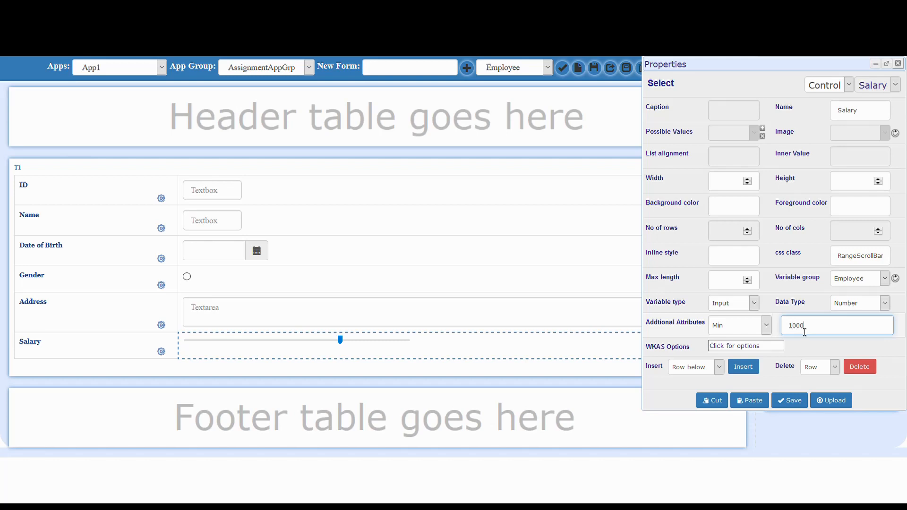
left_click(753, 332)
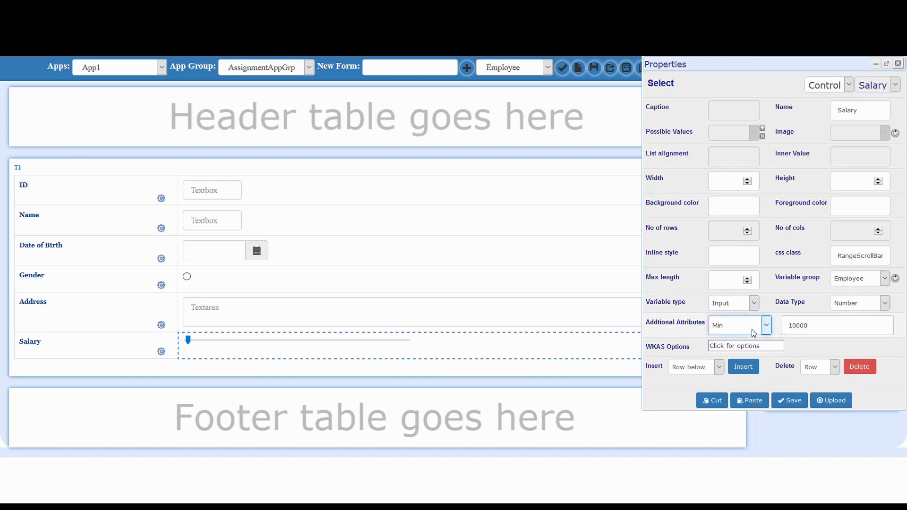
left_click(757, 396)
left_click(816, 331)
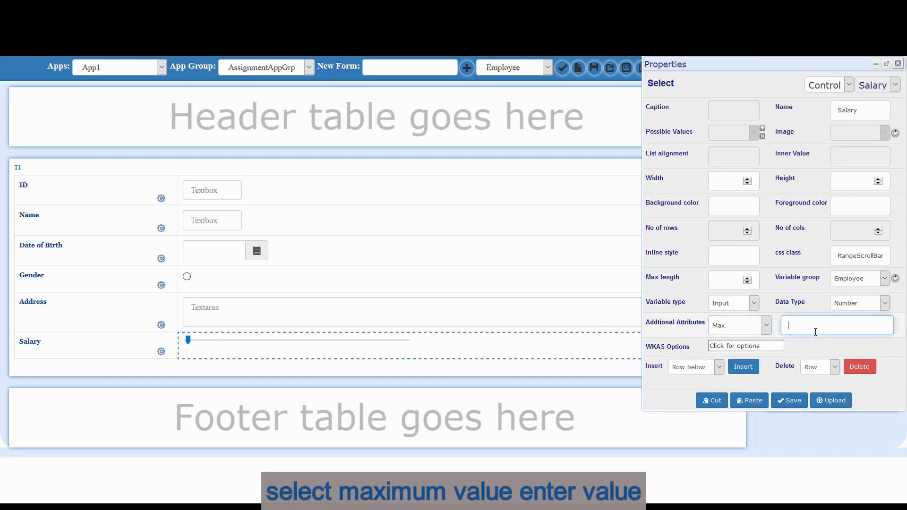
type("30000")
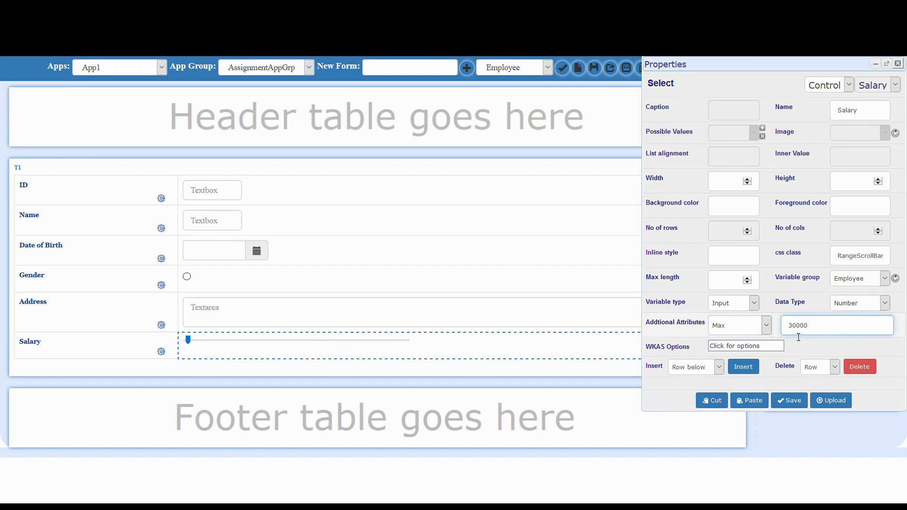
left_click(756, 333)
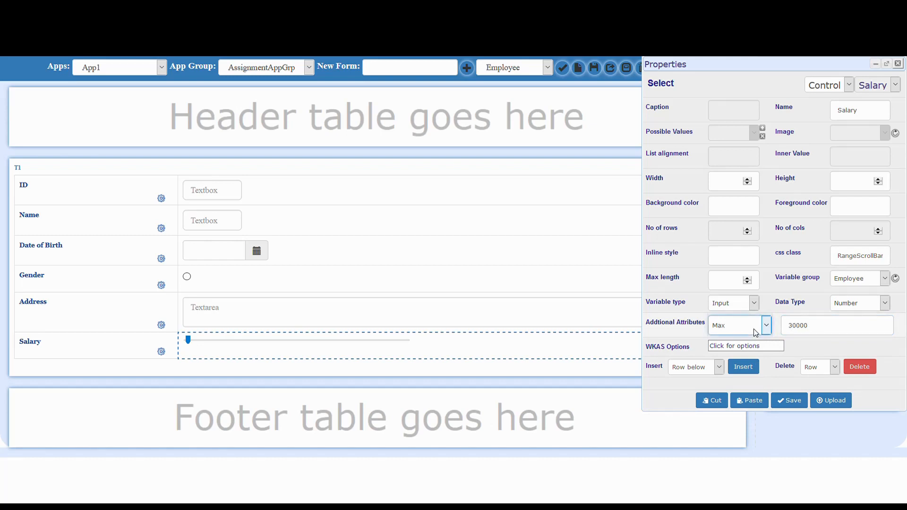
left_click(749, 410)
left_click(816, 334)
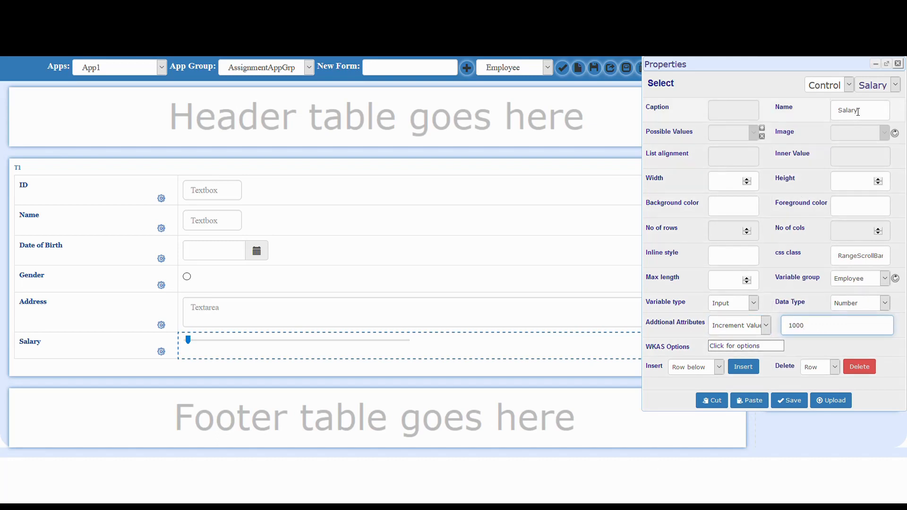
left_click(898, 63)
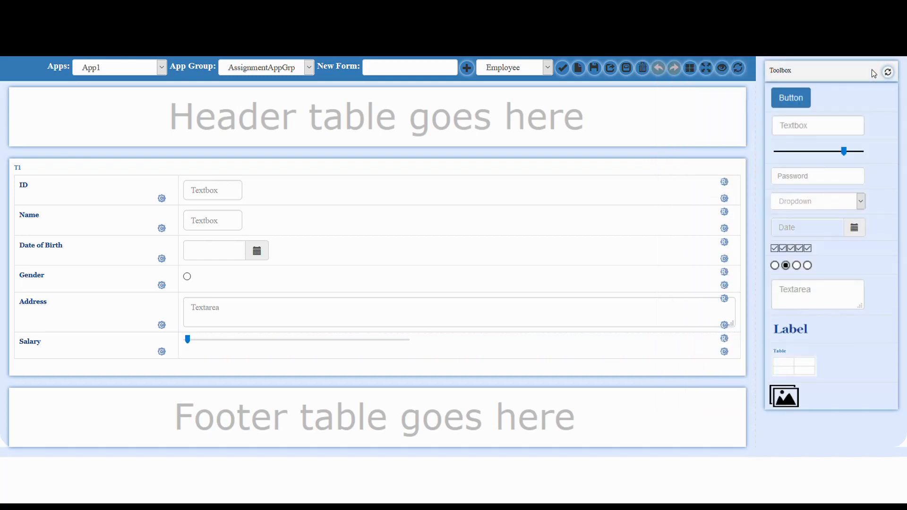
- Preview the Employee form, then save it
left_click(722, 67)
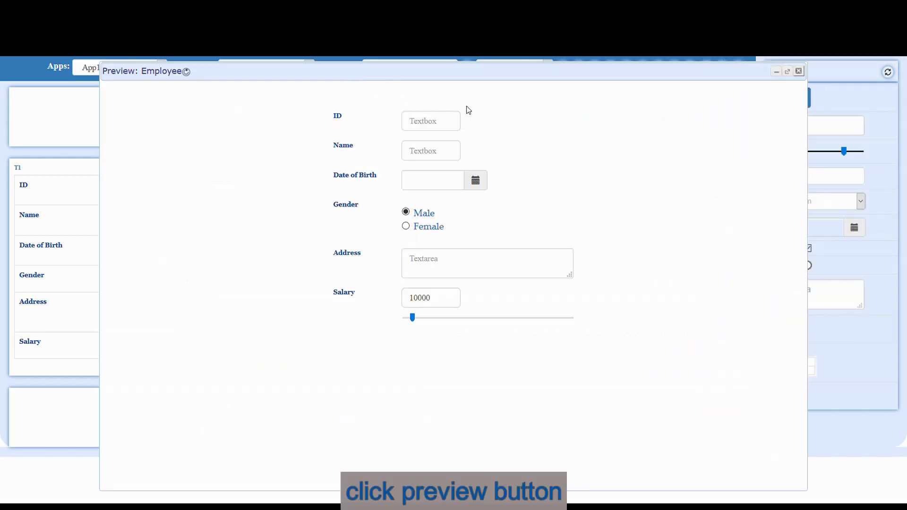
left_click(800, 72)
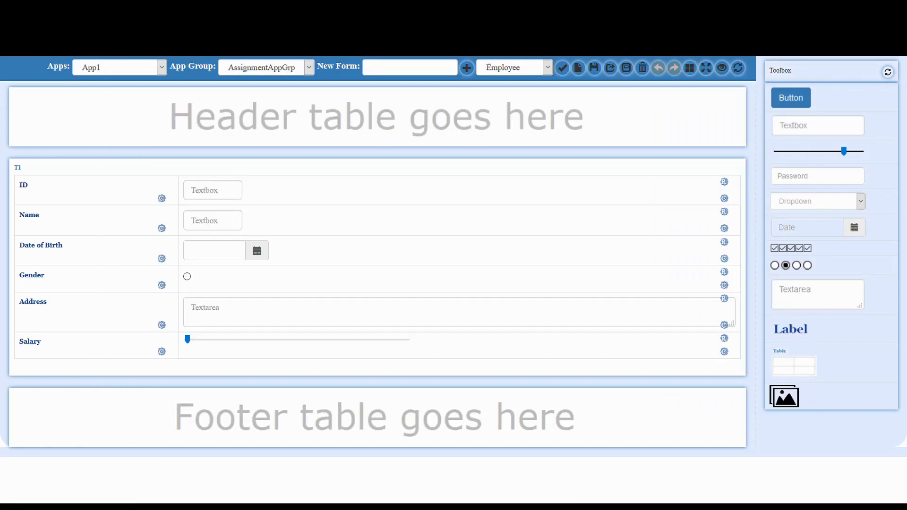
left_click(597, 68)
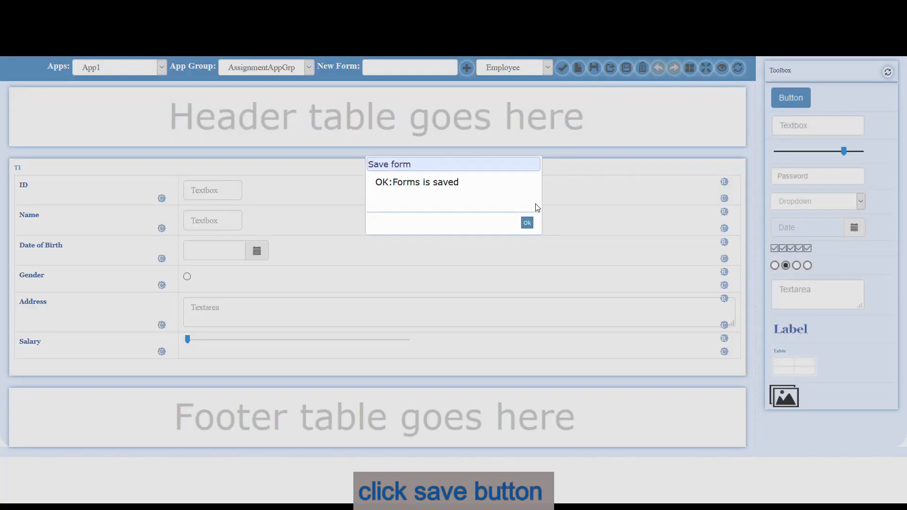
left_click(530, 225)
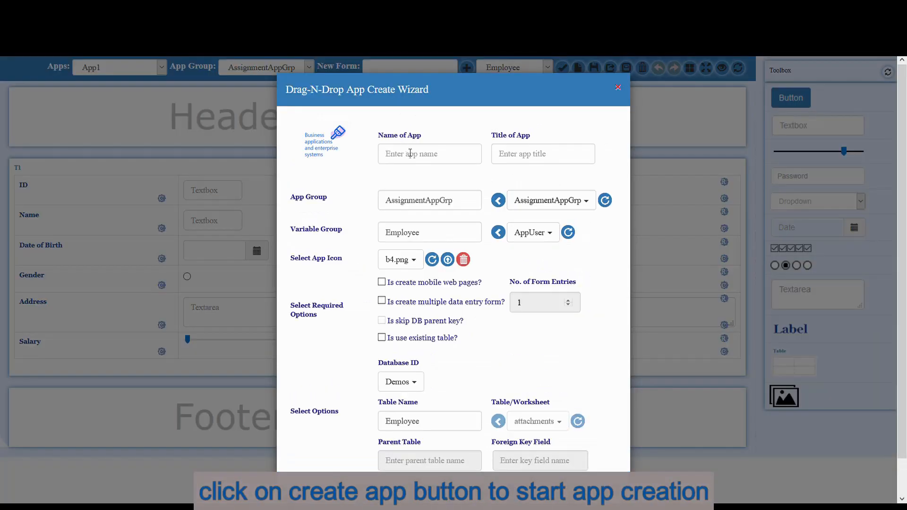
- Name the app Emp3App with title 'Emp3 App' in the MyApps group
left_click(415, 160)
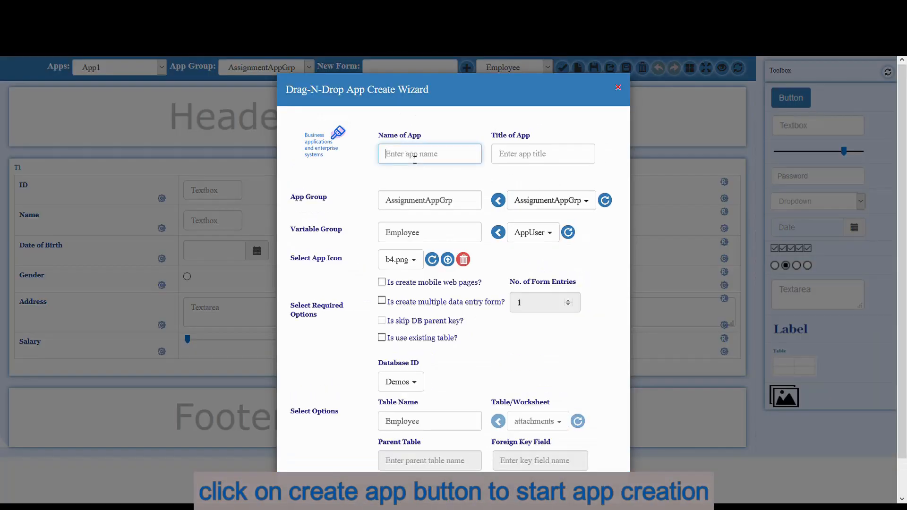
type("Emp3App")
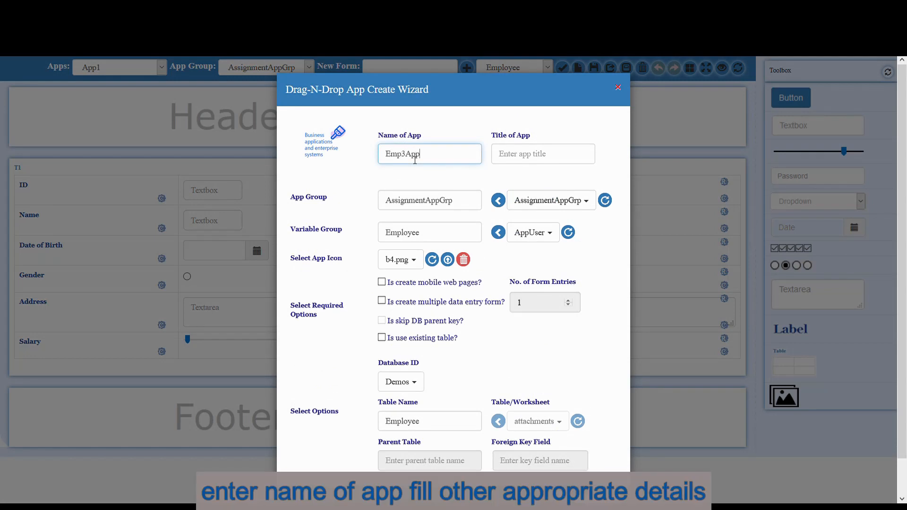
left_click(522, 179)
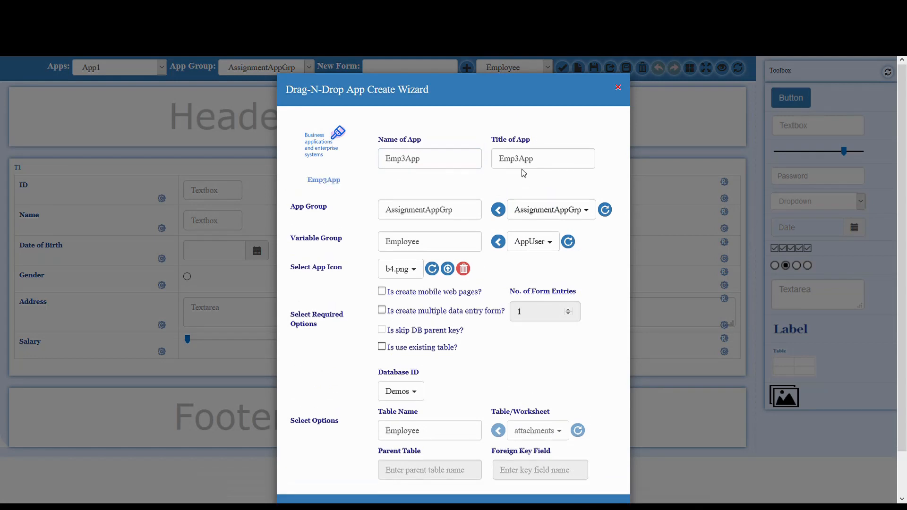
left_click(523, 166)
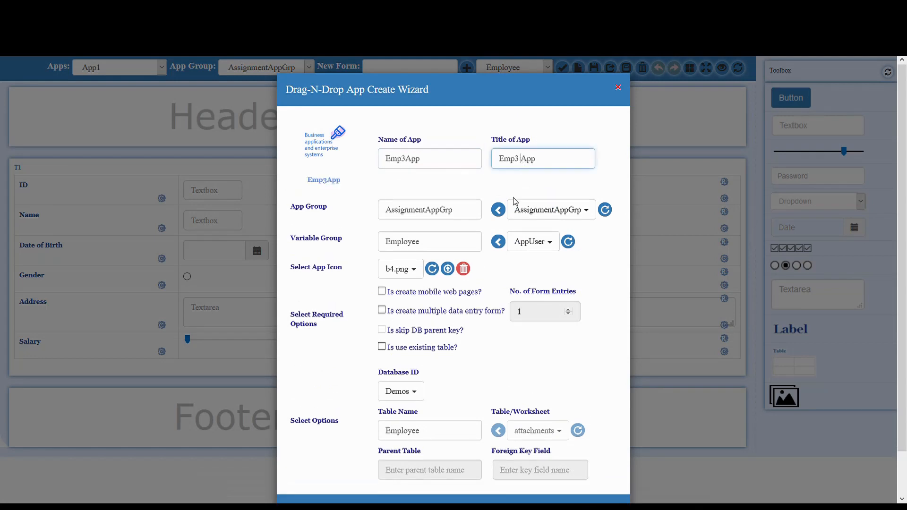
left_click(569, 214)
scroll(533, 240, "down", 2)
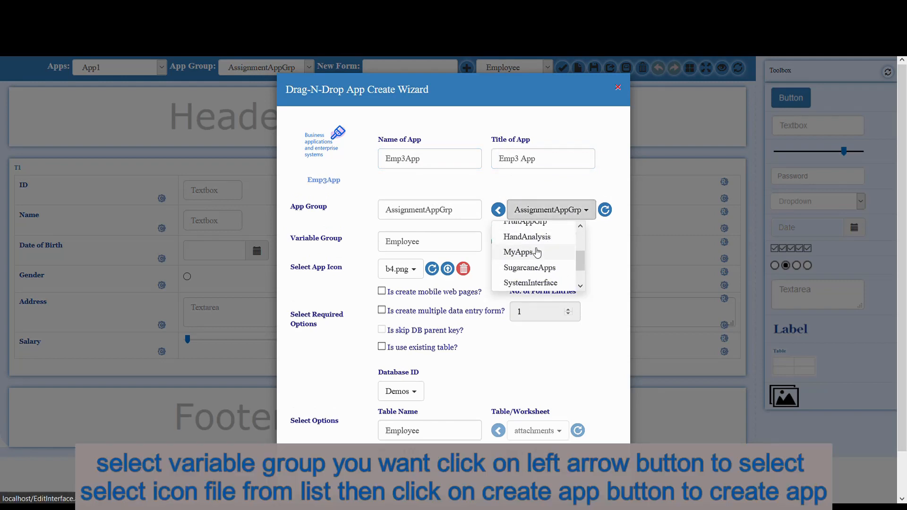
left_click(534, 254)
left_click(512, 210)
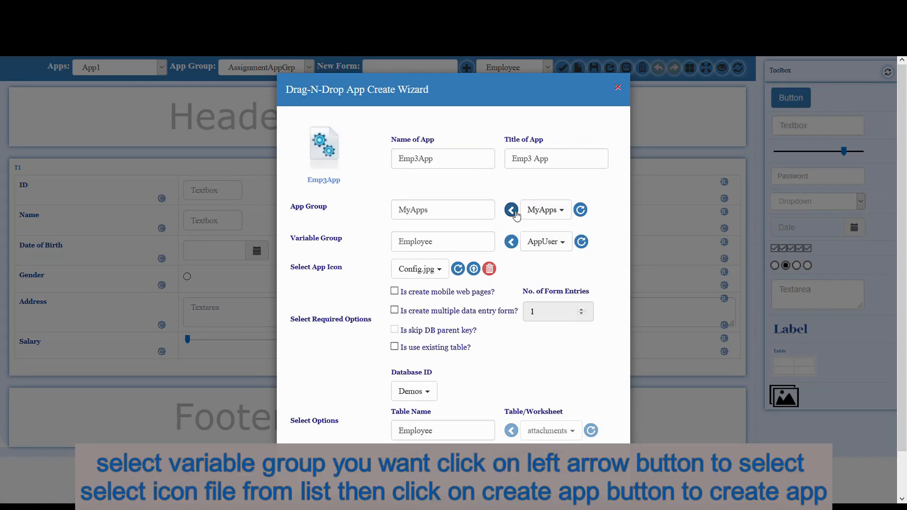
- Choose download.png as the icon, create the app, and save its files
left_click(431, 269)
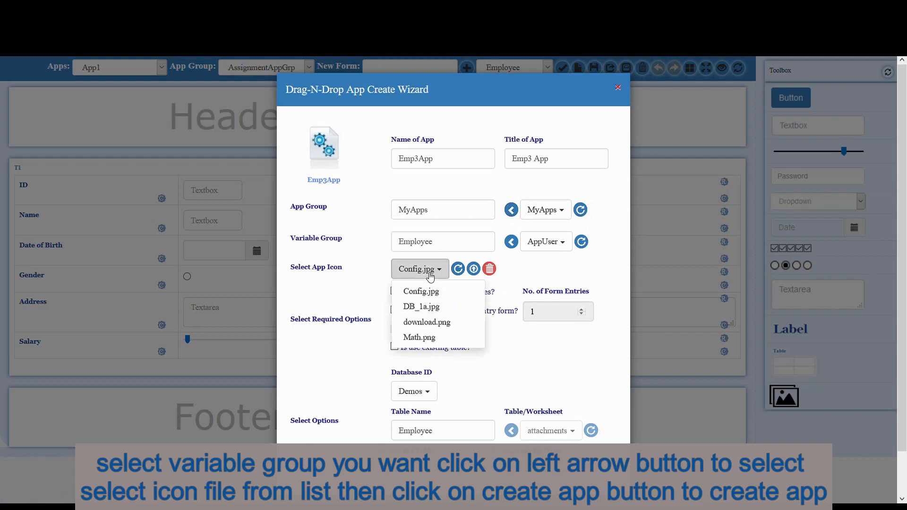
left_click(421, 320)
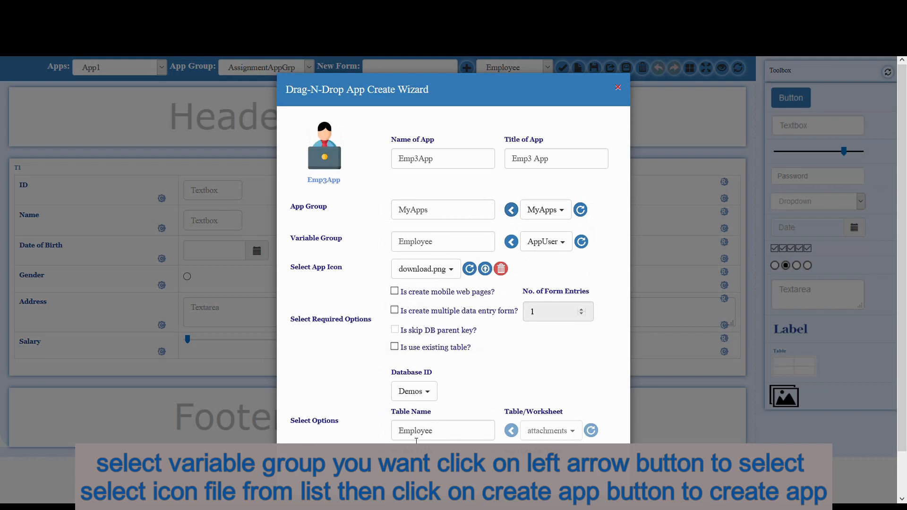
scroll(455, 428, "down", 1)
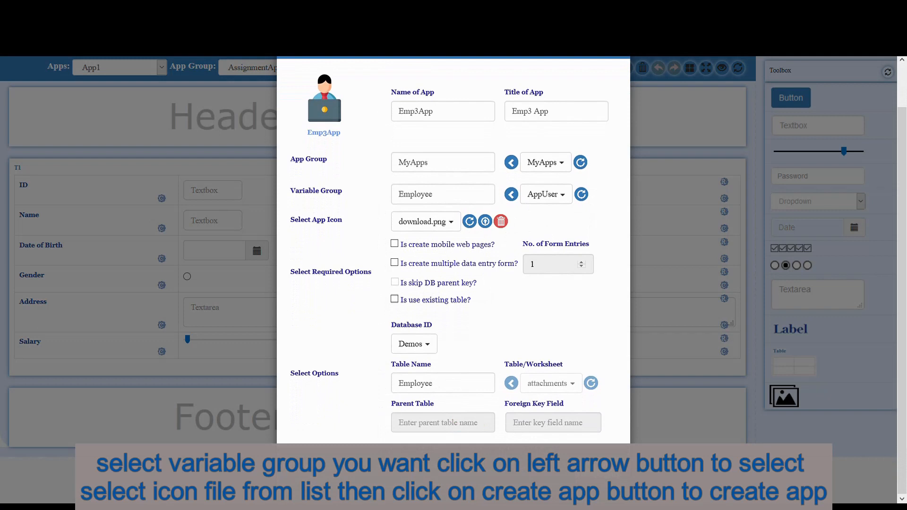
left_click(531, 443)
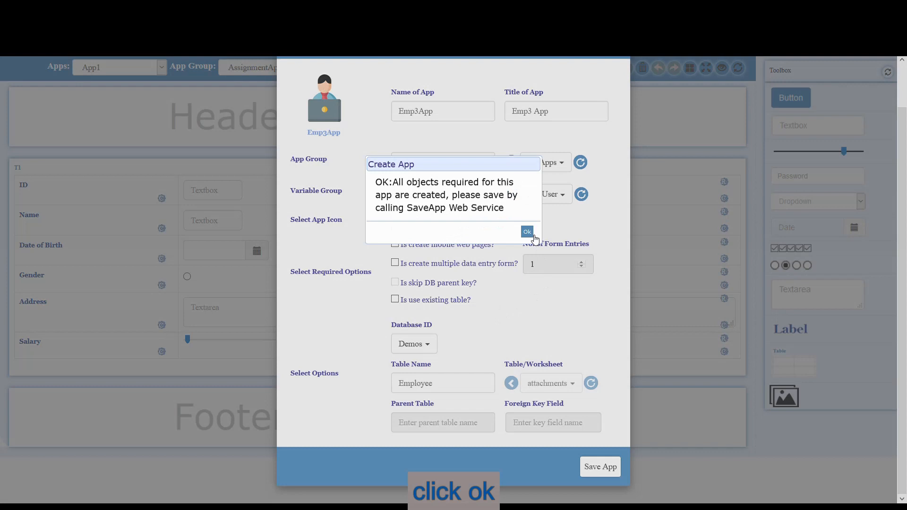
left_click(535, 235)
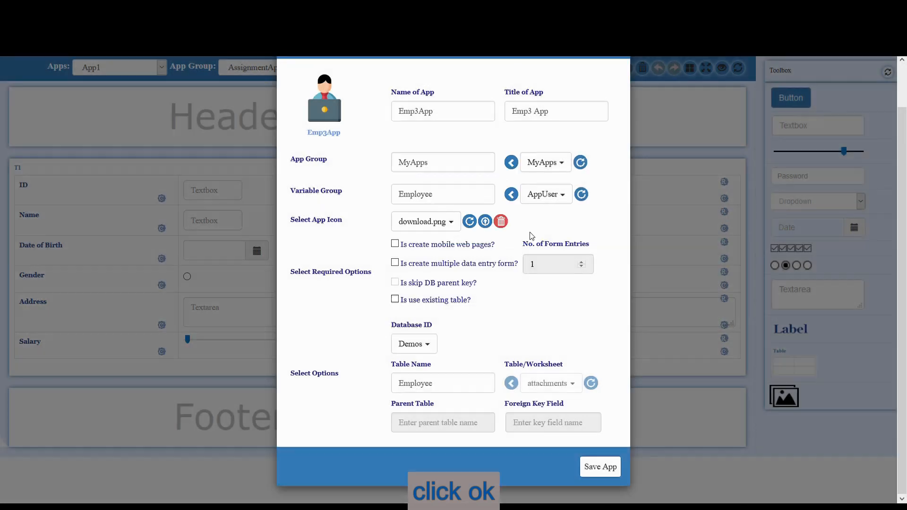
left_click(592, 467)
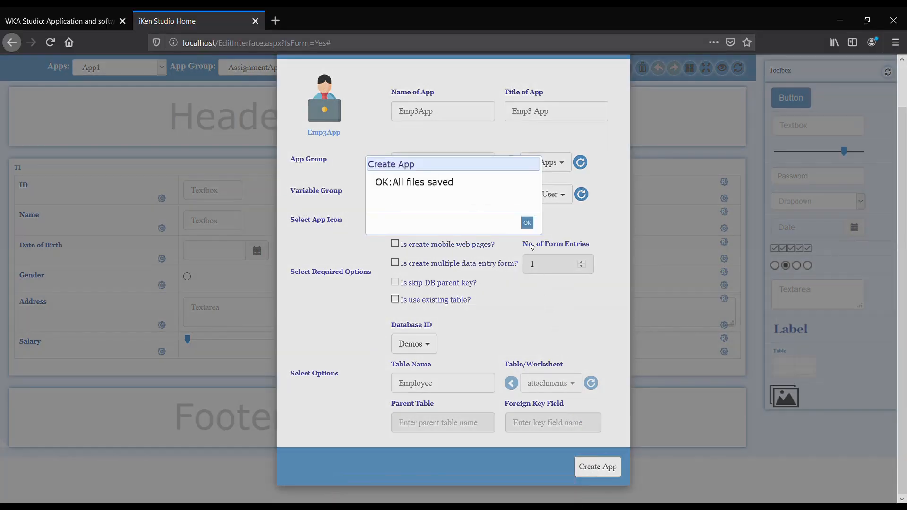
left_click(527, 223)
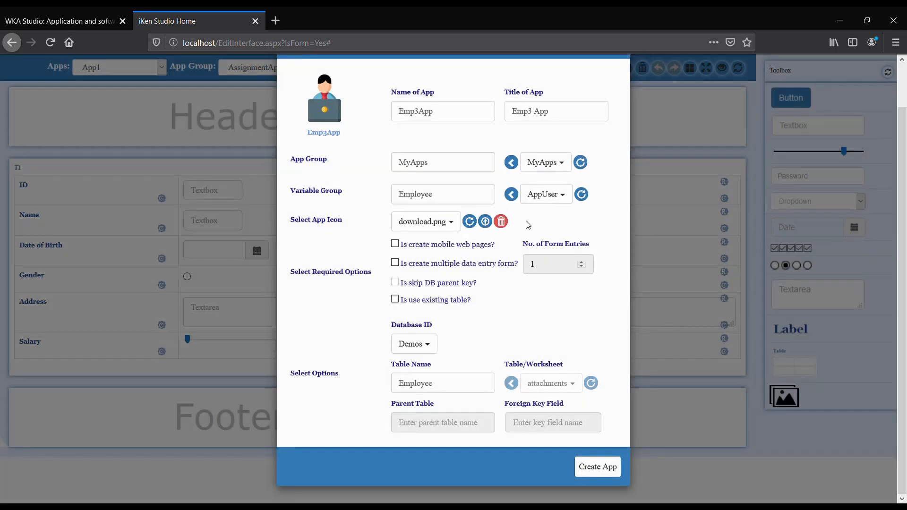
- Launch Emp3 App and enter the first employee's name
left_click(332, 110)
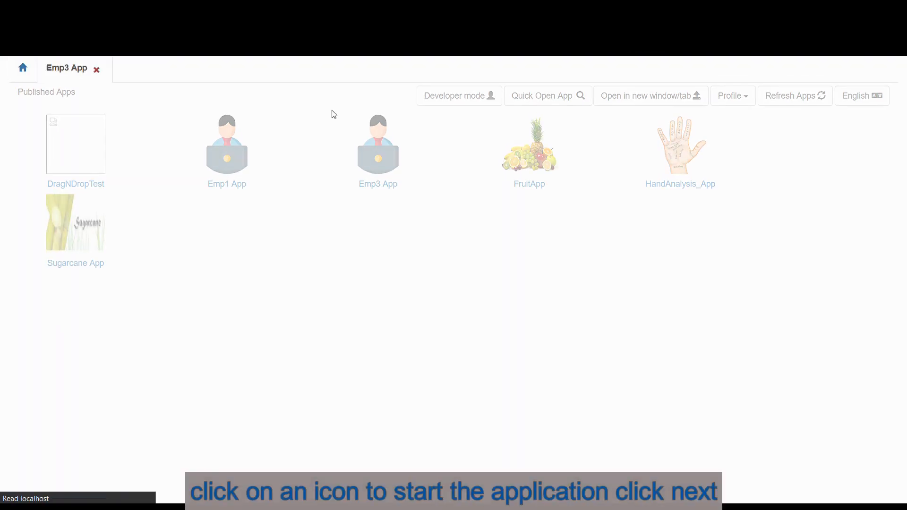
left_click(464, 203)
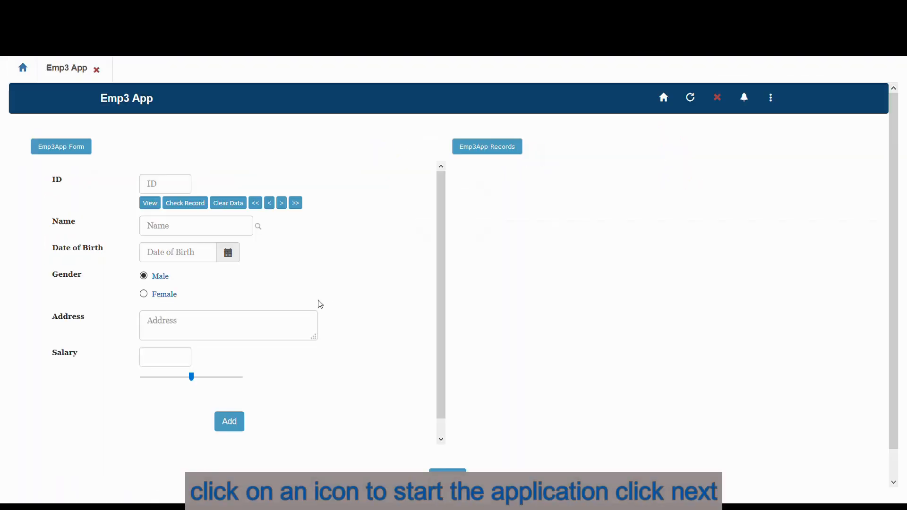
left_click(222, 231)
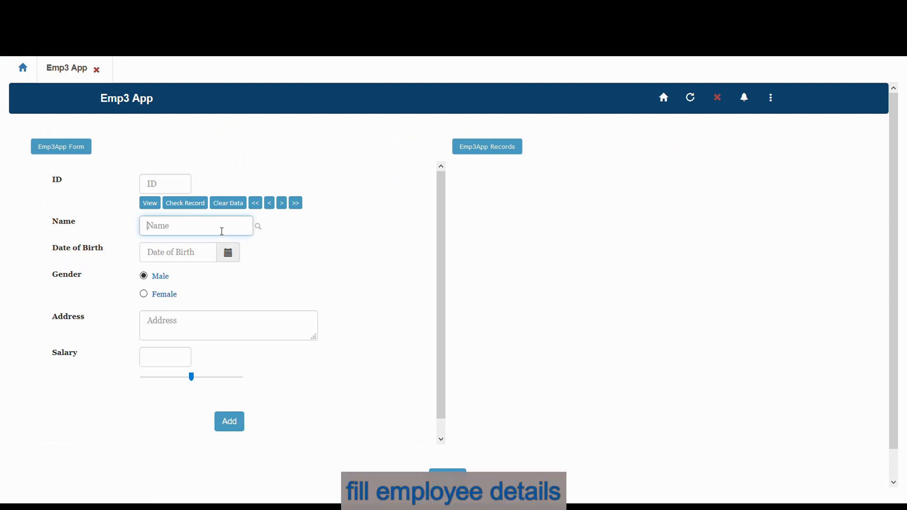
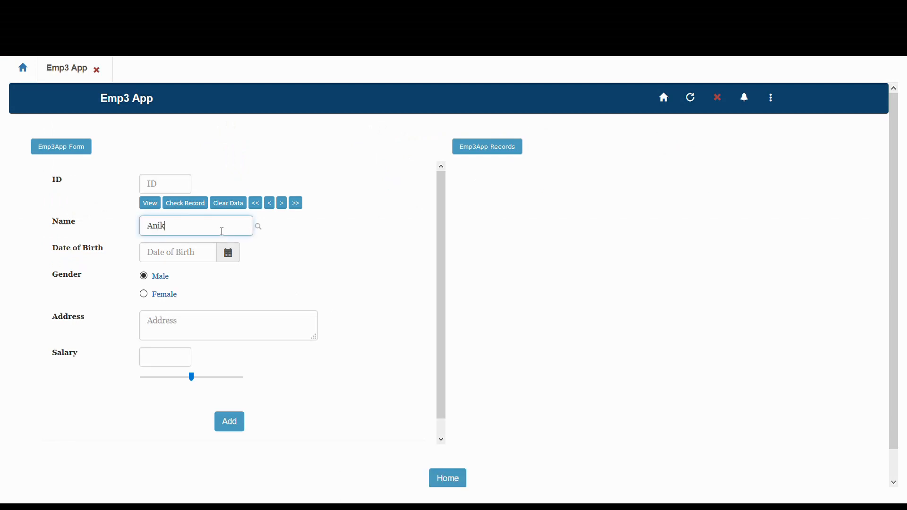
- Set the Date of Birth to 07/07/1995 in the calendar
left_click(194, 260)
left_click(220, 295)
left_click(220, 296)
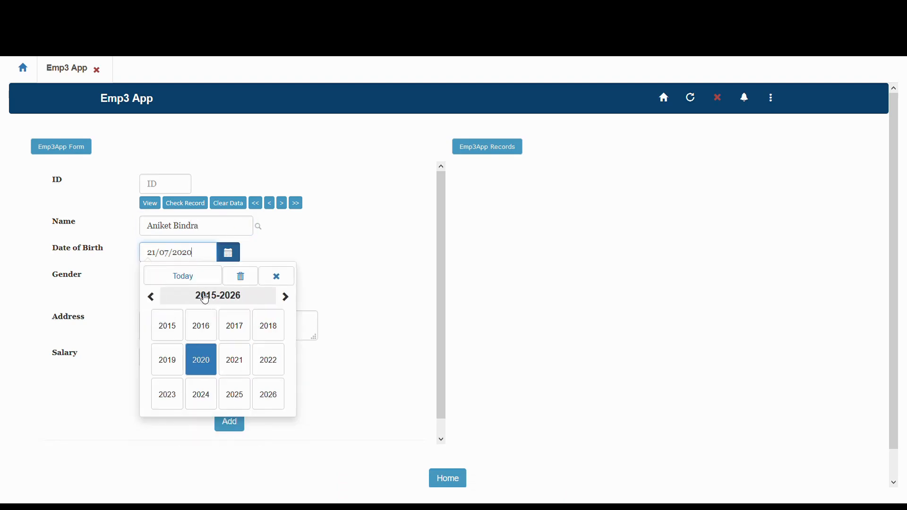
left_click(212, 297)
left_click(150, 297)
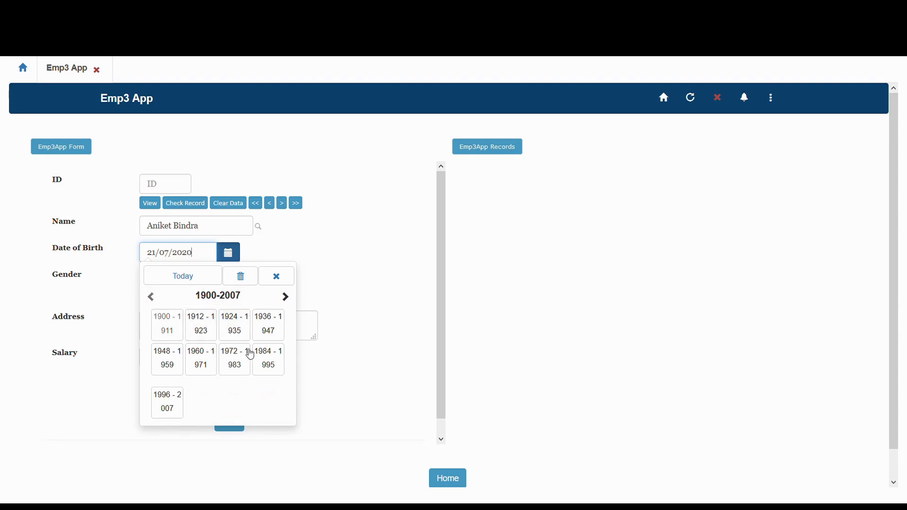
left_click(273, 360)
left_click(275, 401)
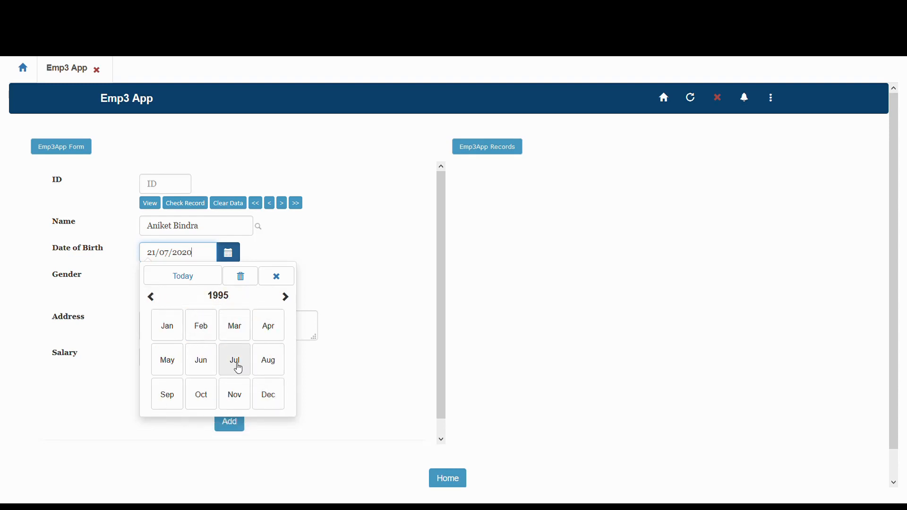
left_click(237, 367)
left_click(259, 373)
- Enter the employee's address, set salary to 16000, and add the record
left_click(216, 327)
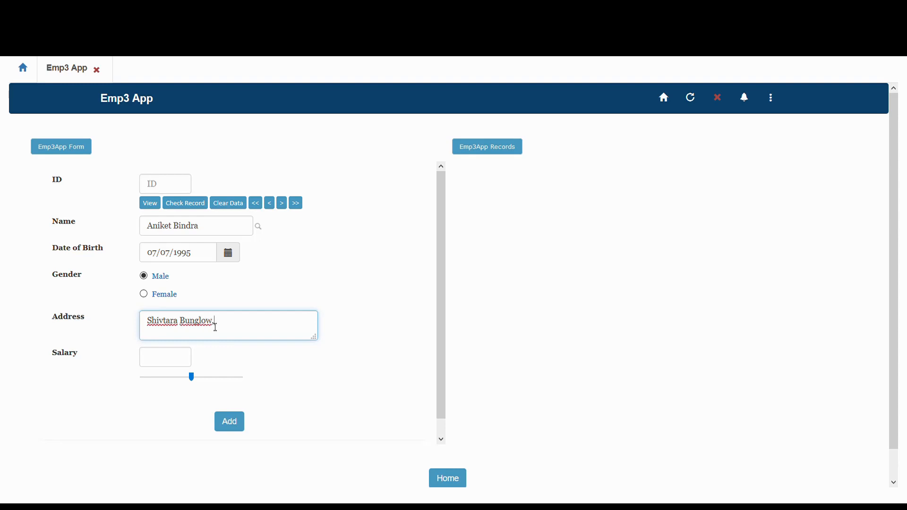
left_click_drag(192, 378, 179, 383)
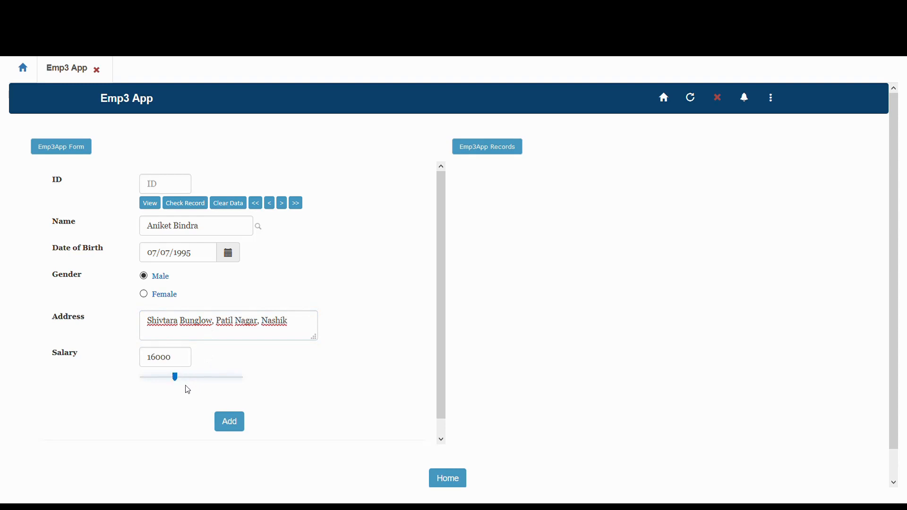
left_click(232, 424)
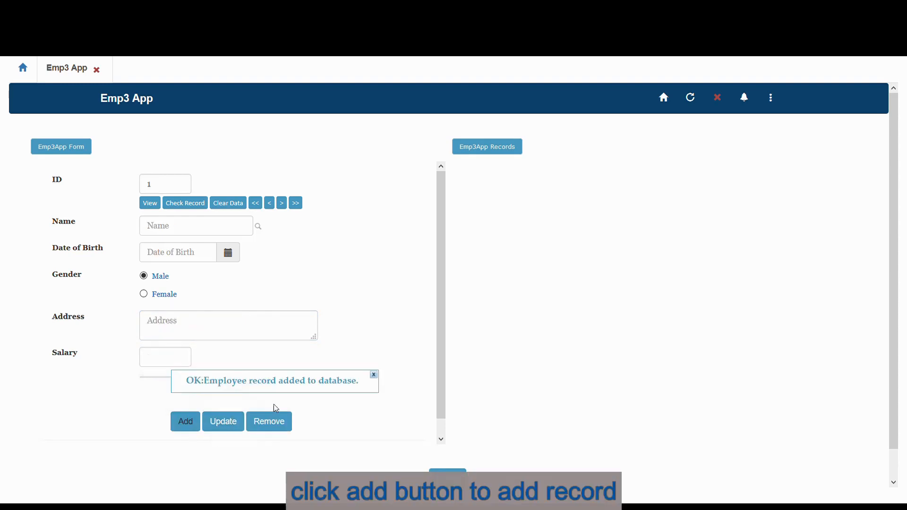
- Enter the second employee's name and a birth date of 15/08/1996
left_click(374, 376)
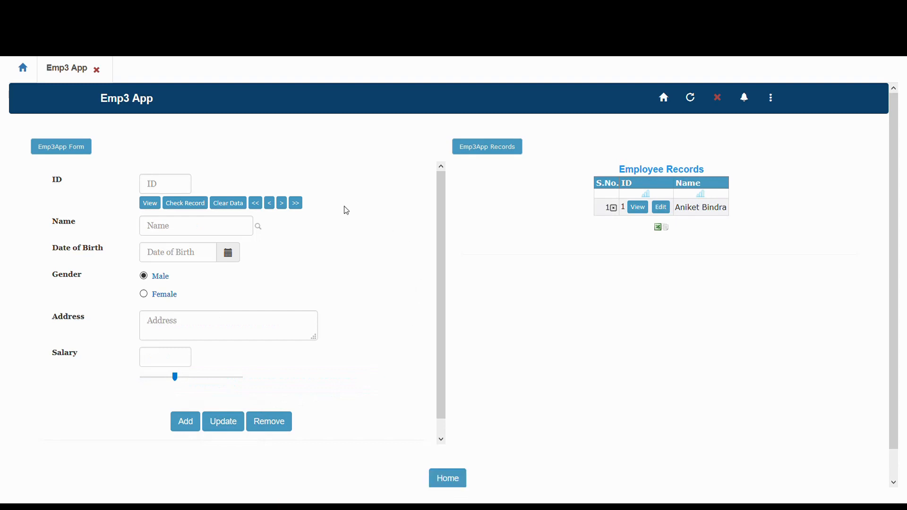
left_click(207, 226)
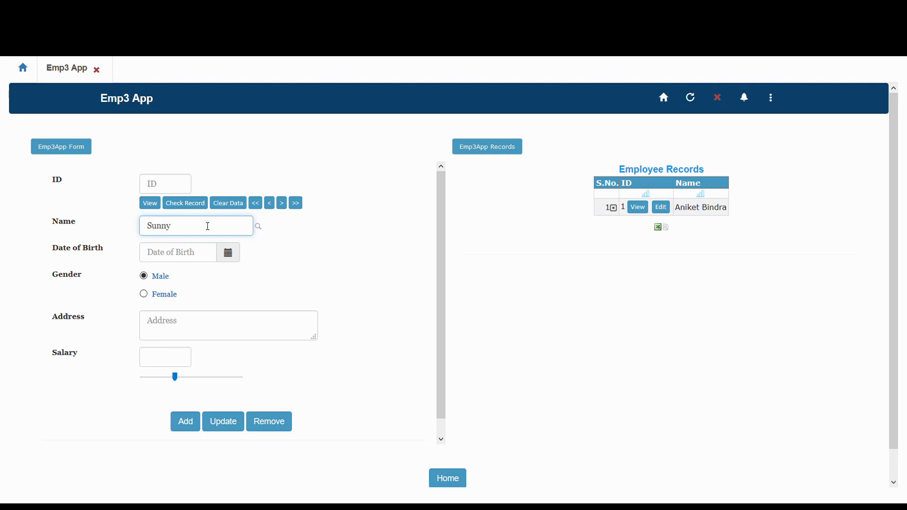
left_click(207, 262)
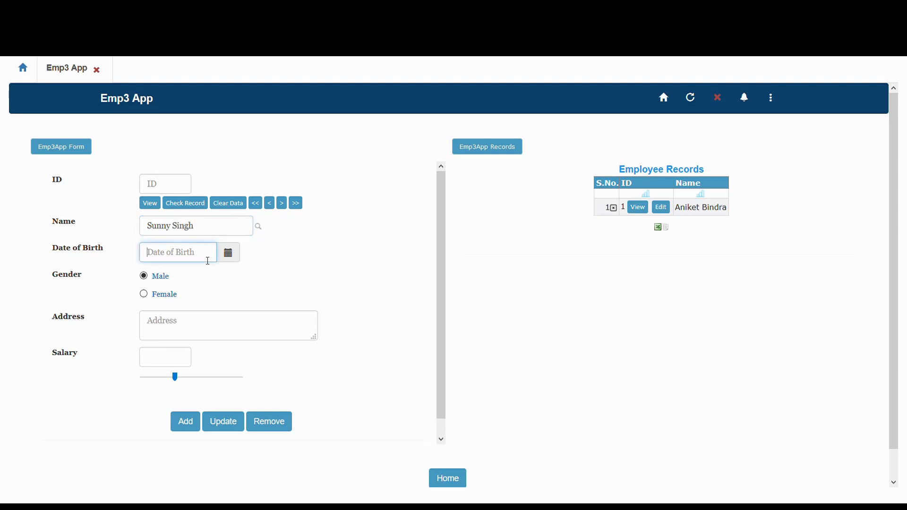
left_click(230, 254)
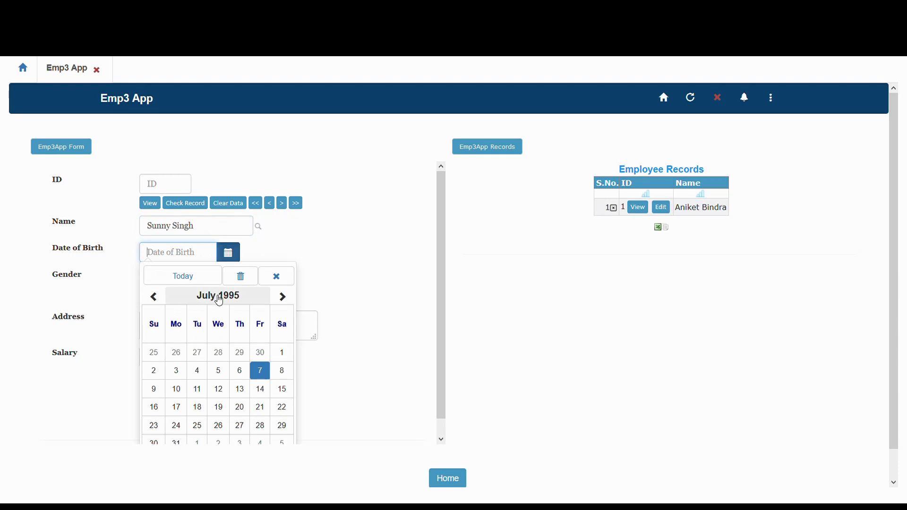
left_click(283, 297)
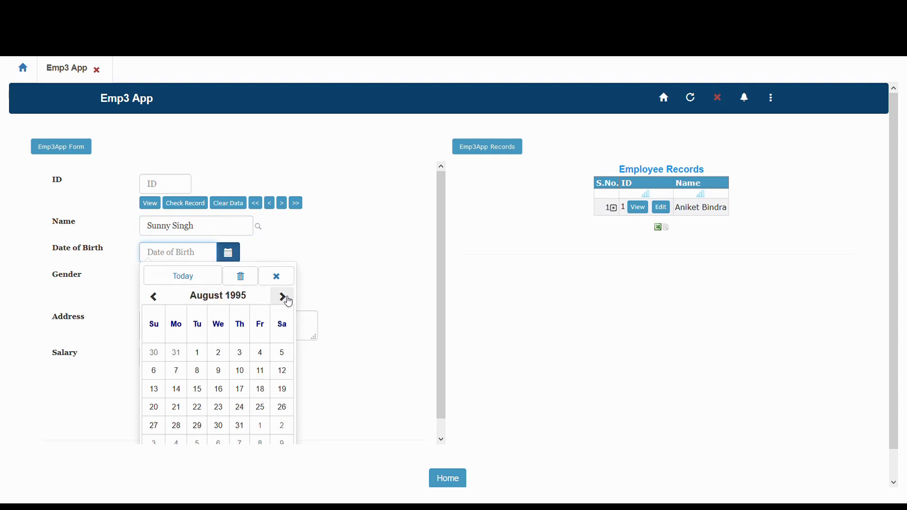
left_click(232, 301)
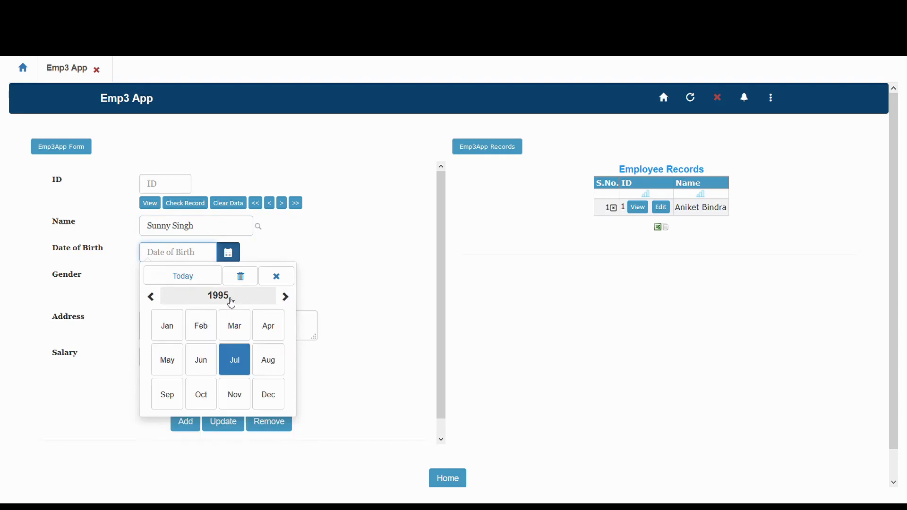
left_click(285, 297)
left_click(266, 362)
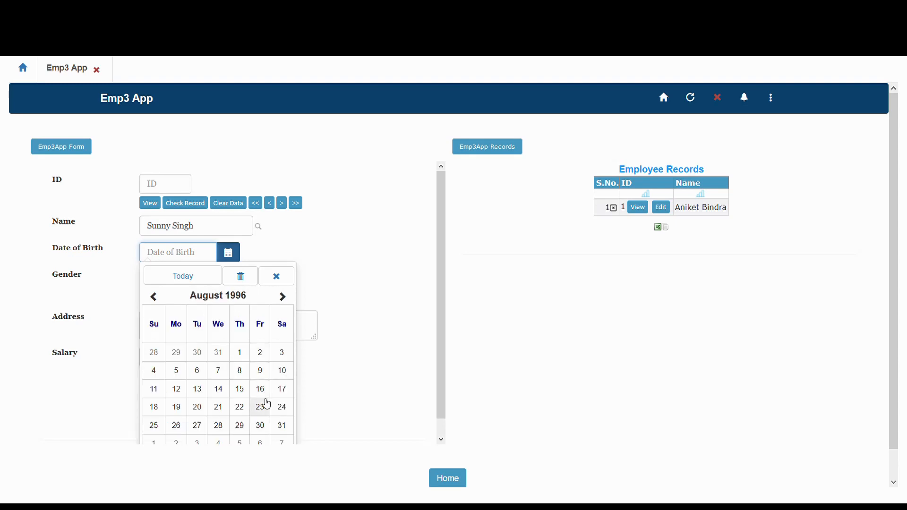
left_click(249, 392)
- Enter the second employee's address, set salary to 14000, and add the record
left_click(208, 329)
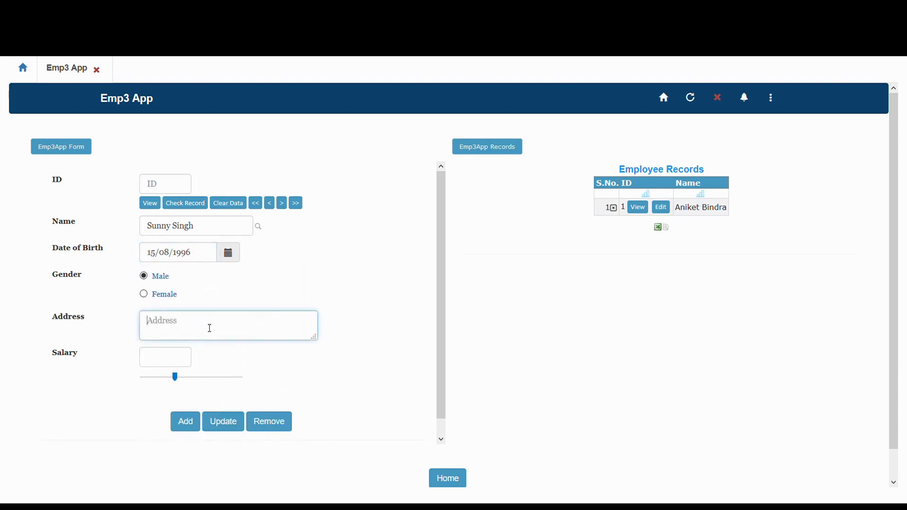
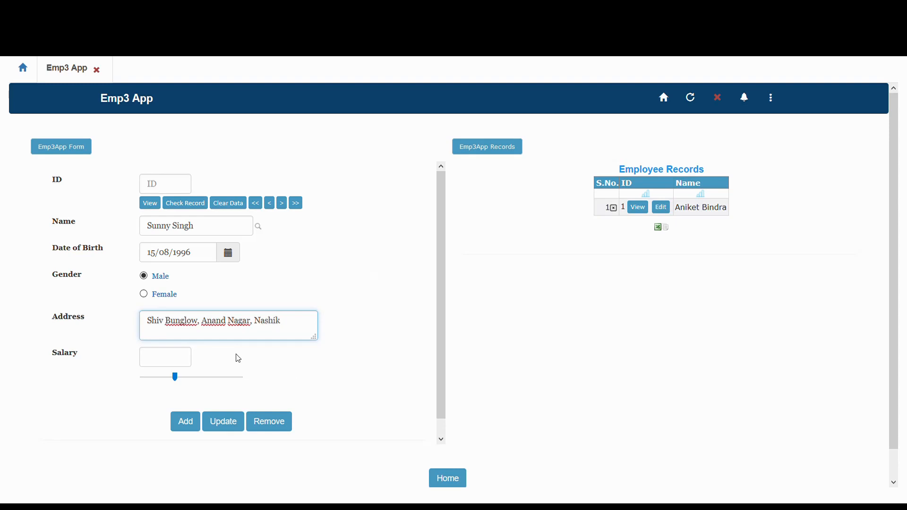
left_click_drag(177, 381, 167, 381)
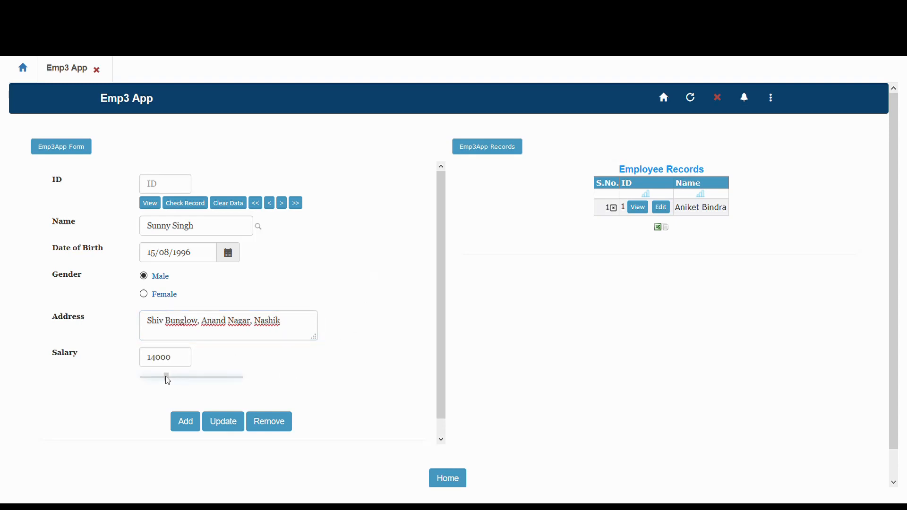
left_click(188, 426)
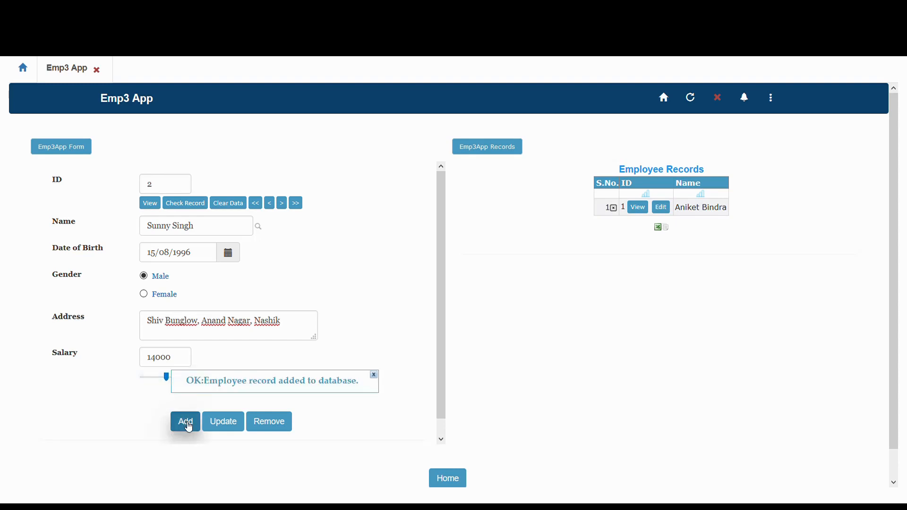
- Trim record 1's name to the first name and update its salary to 13000
left_click(374, 377)
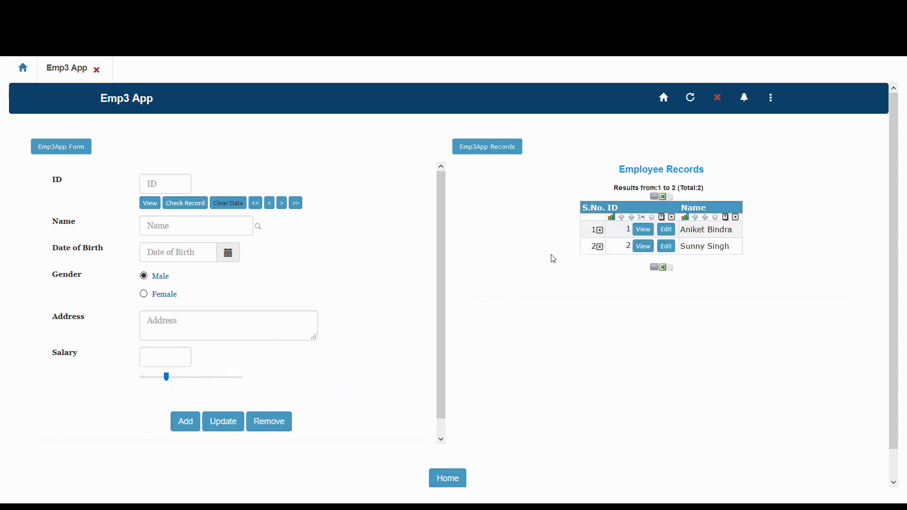
left_click(667, 230)
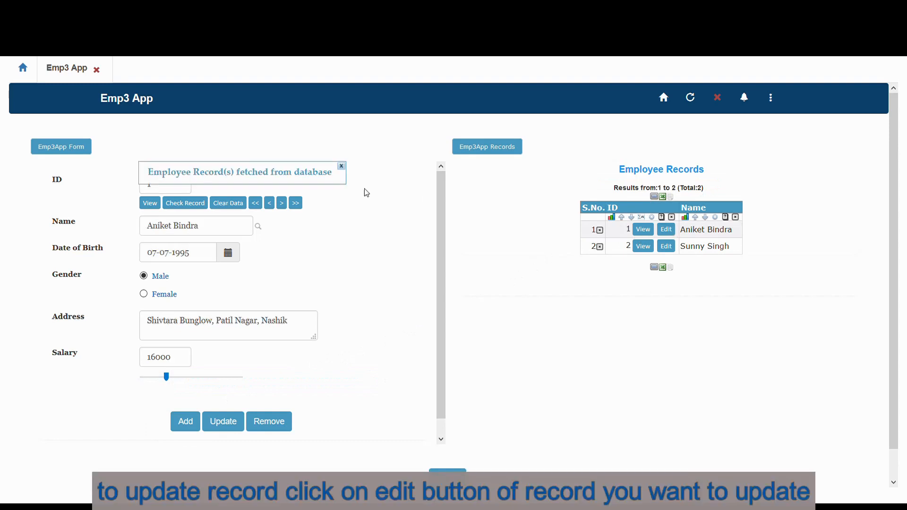
left_click(342, 166)
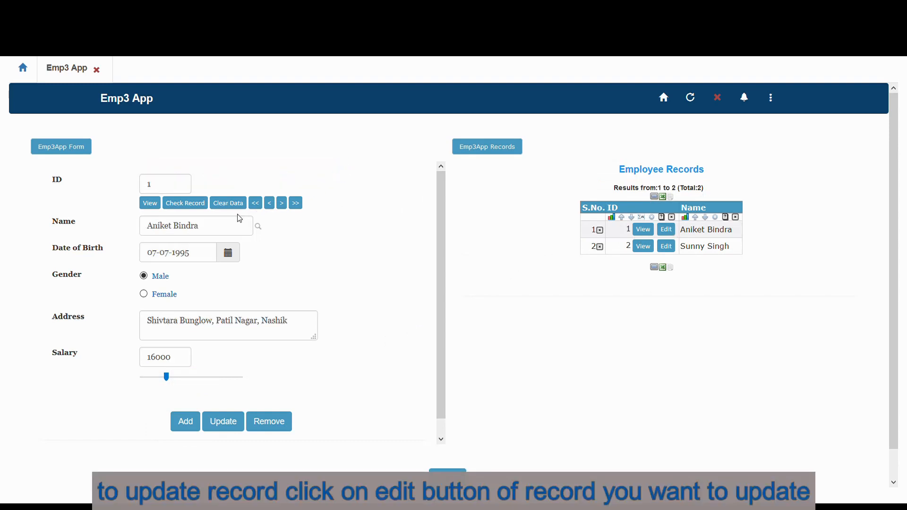
left_click(225, 224)
key("BackSpace")
key("BackSpace")
key("BackSpace")
key("BackSpace")
key("BackSpace")
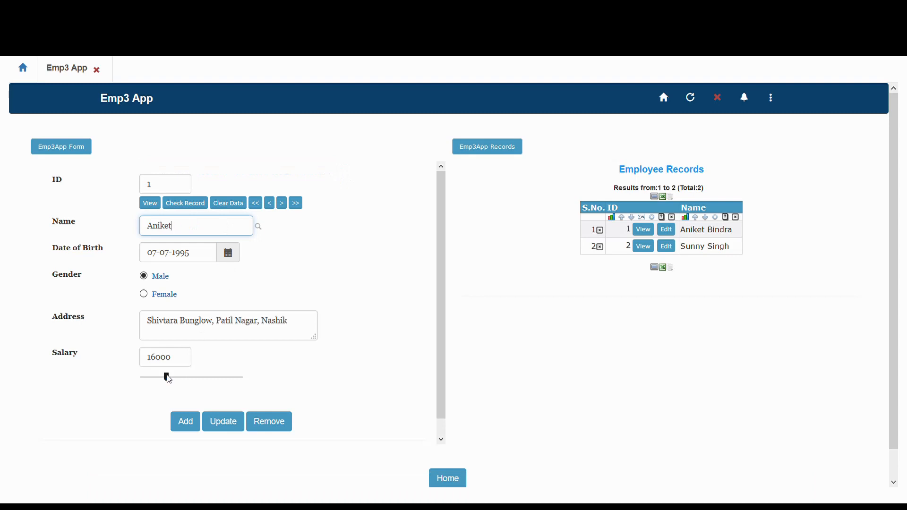
left_click_drag(168, 377, 163, 376)
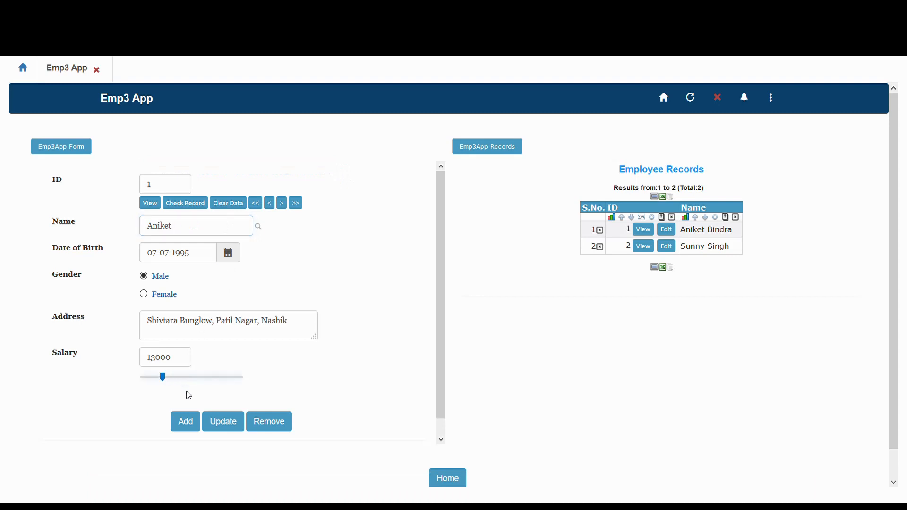
left_click(223, 421)
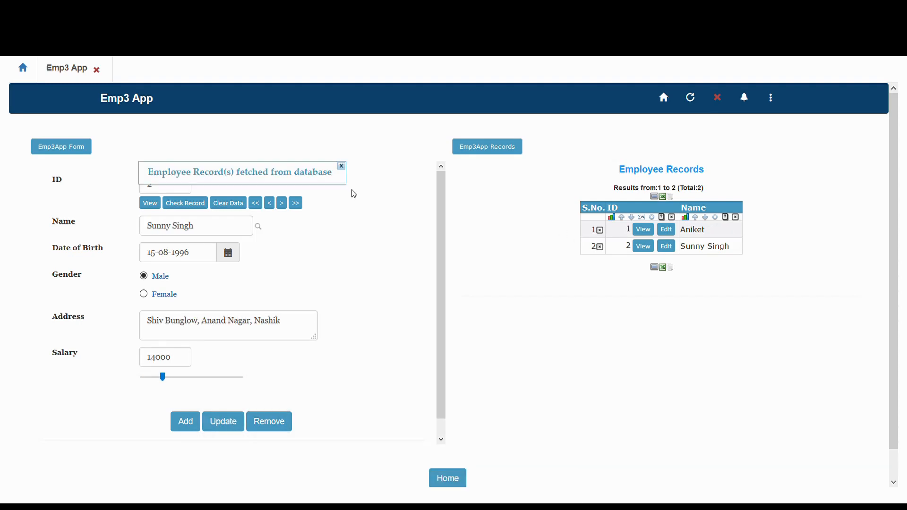
- Remove the second employee's record and confirm the deletion
left_click(341, 166)
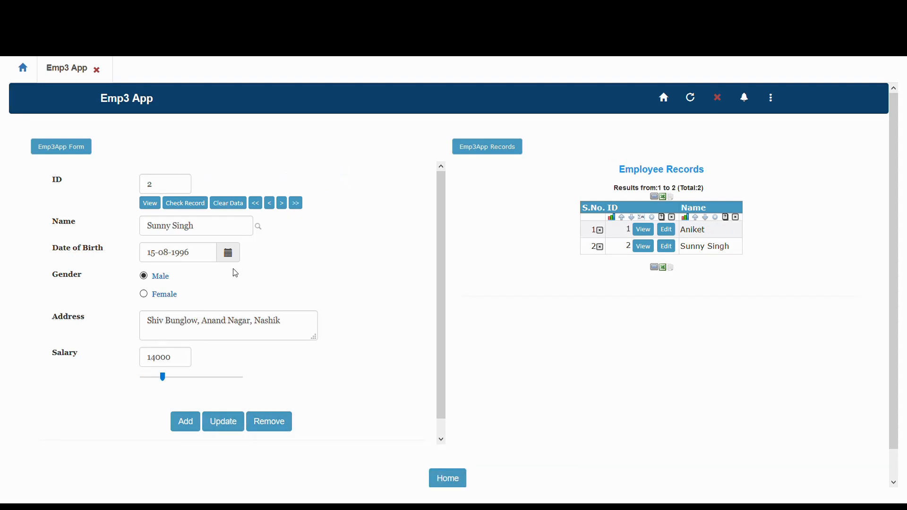
left_click(265, 421)
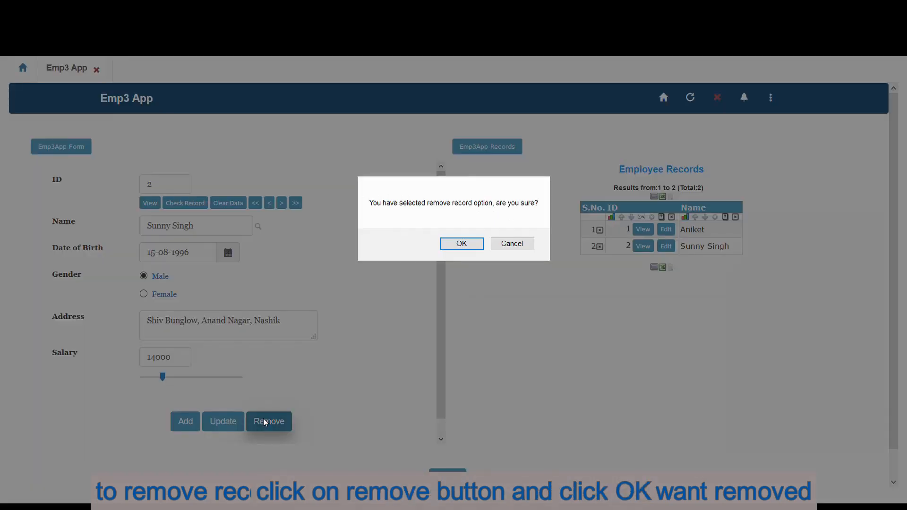
left_click(444, 246)
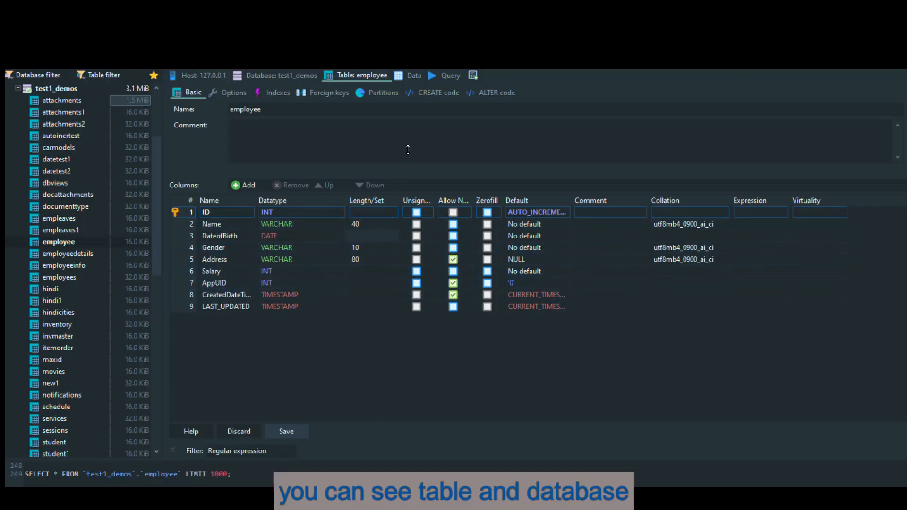